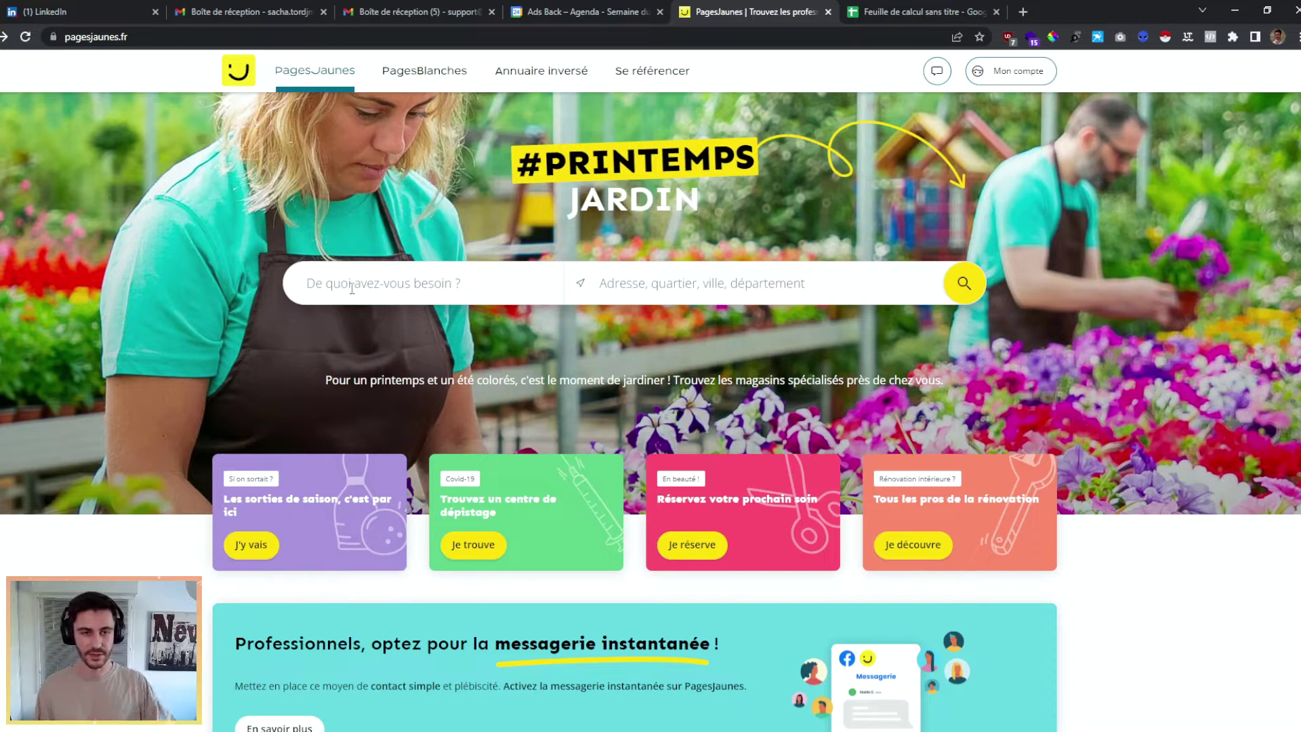
Search the PagesJaunes directory for "restaurant" in Nice (06000).
{"action": "left_click", "coordinate": [333, 278]}
{"action": "type", "text": "restaurant"}
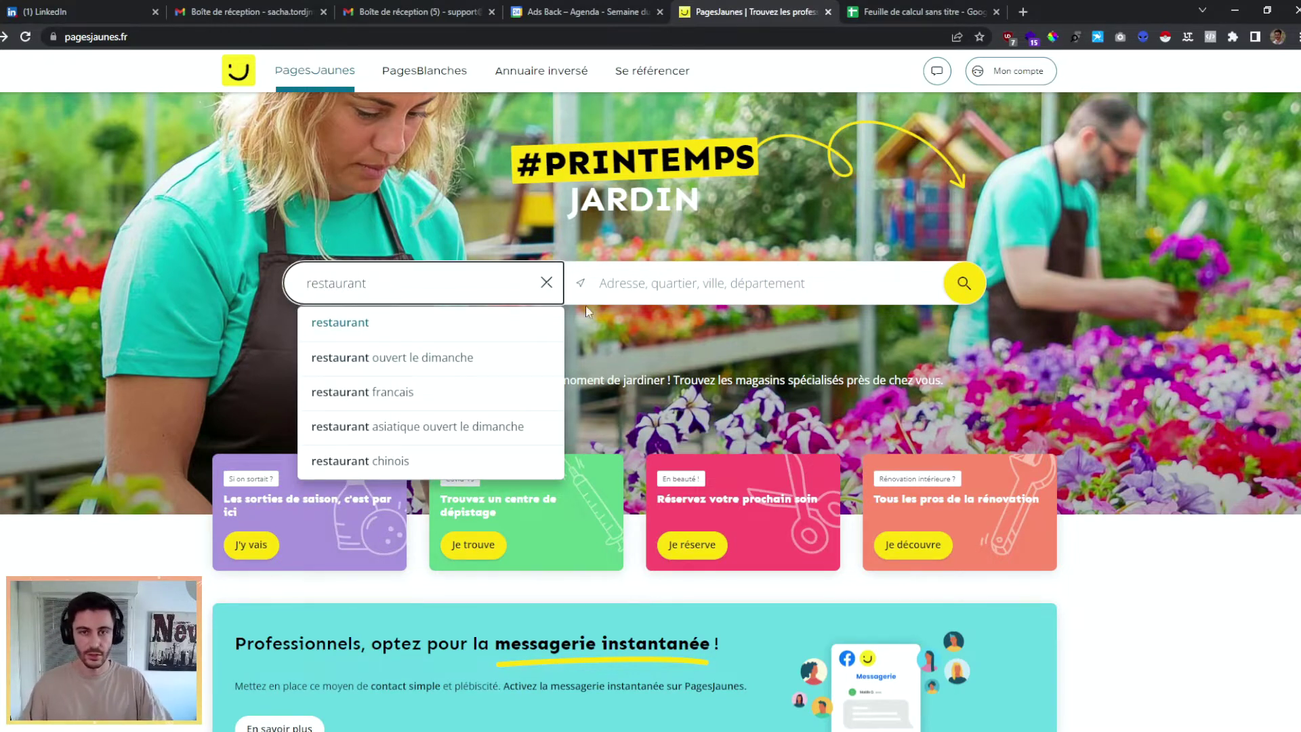
{"action": "left_click", "coordinate": [671, 285]}
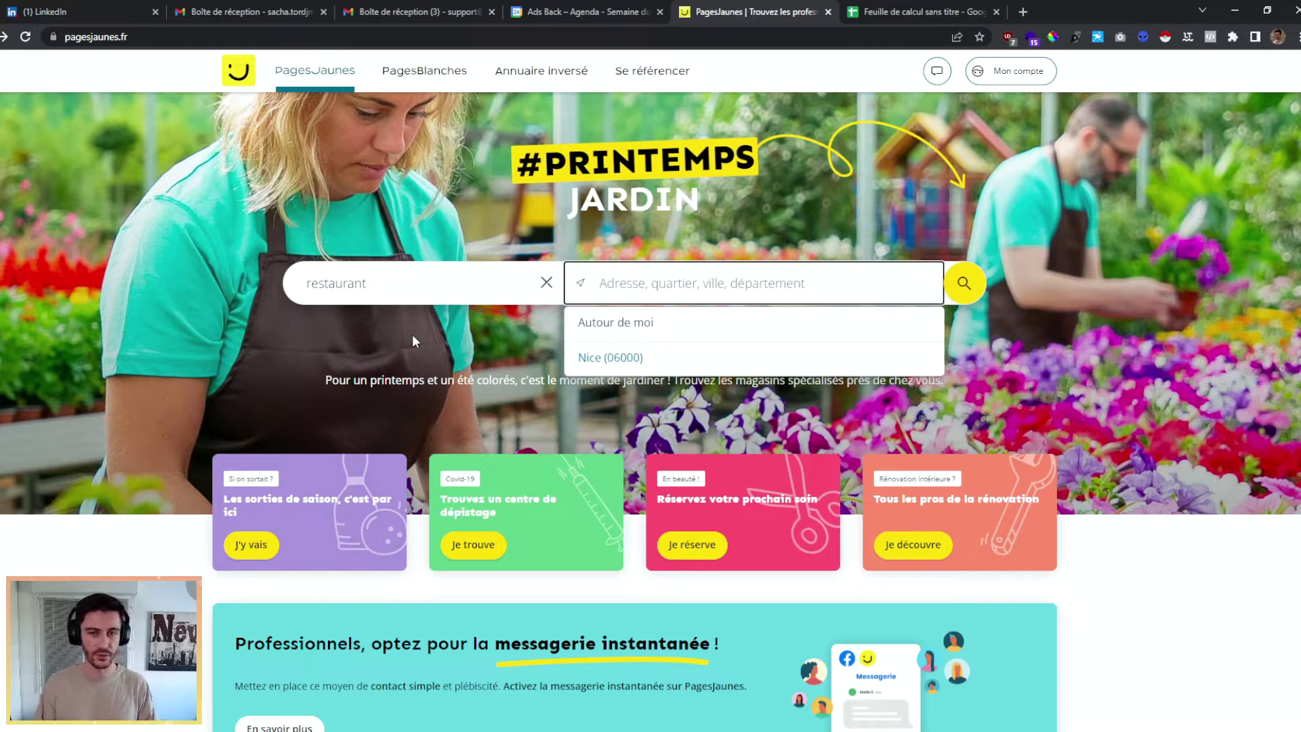
{"action": "left_click", "coordinate": [610, 351]}
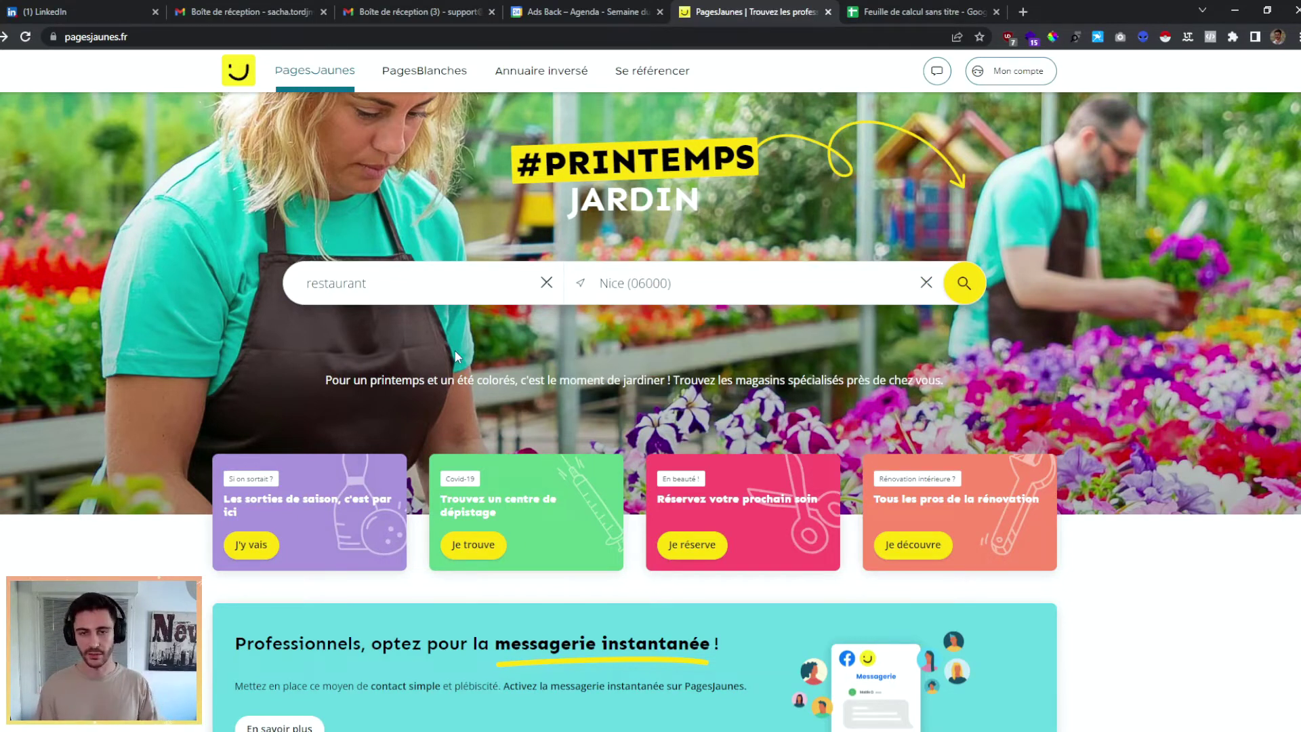
{"action": "left_click", "coordinate": [964, 283]}
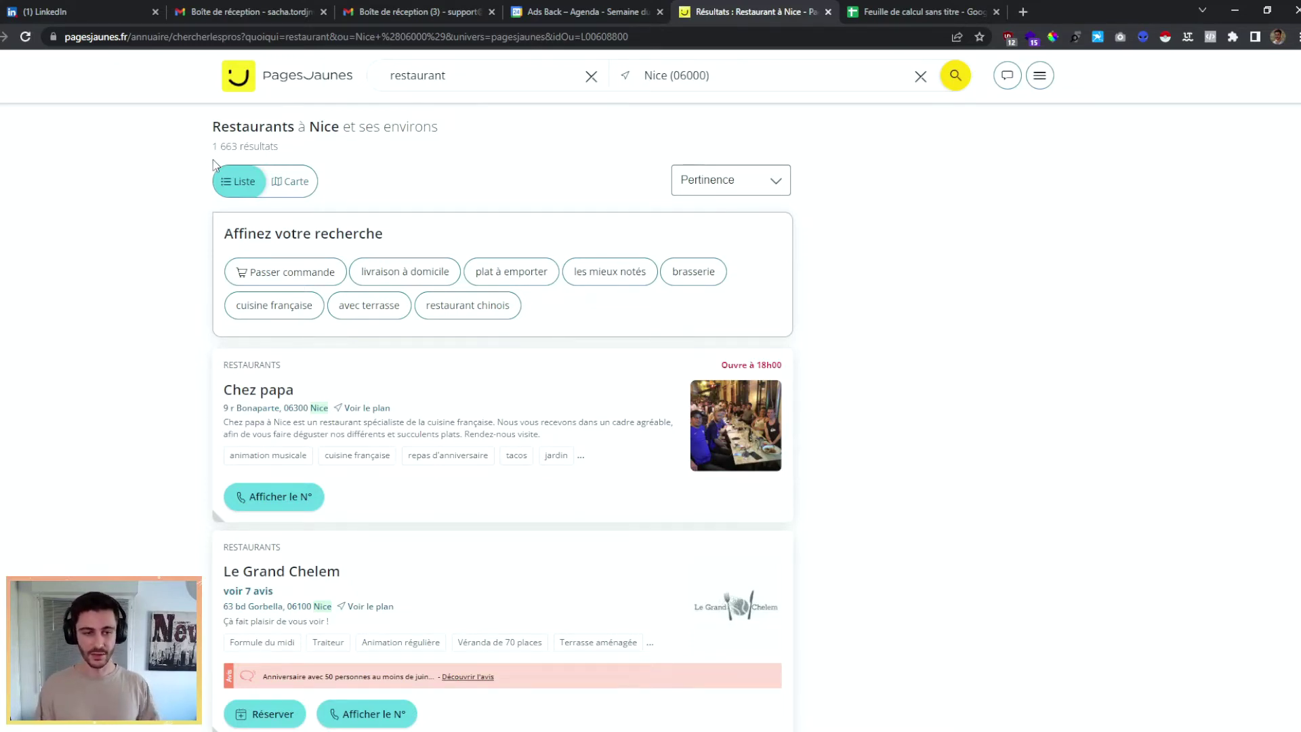
Reveal the phone numbers of the restaurant Chez papa in the results list.
{"action": "scroll", "coordinate": [166, 238], "scroll_direction": "down", "scroll_amount": 1}
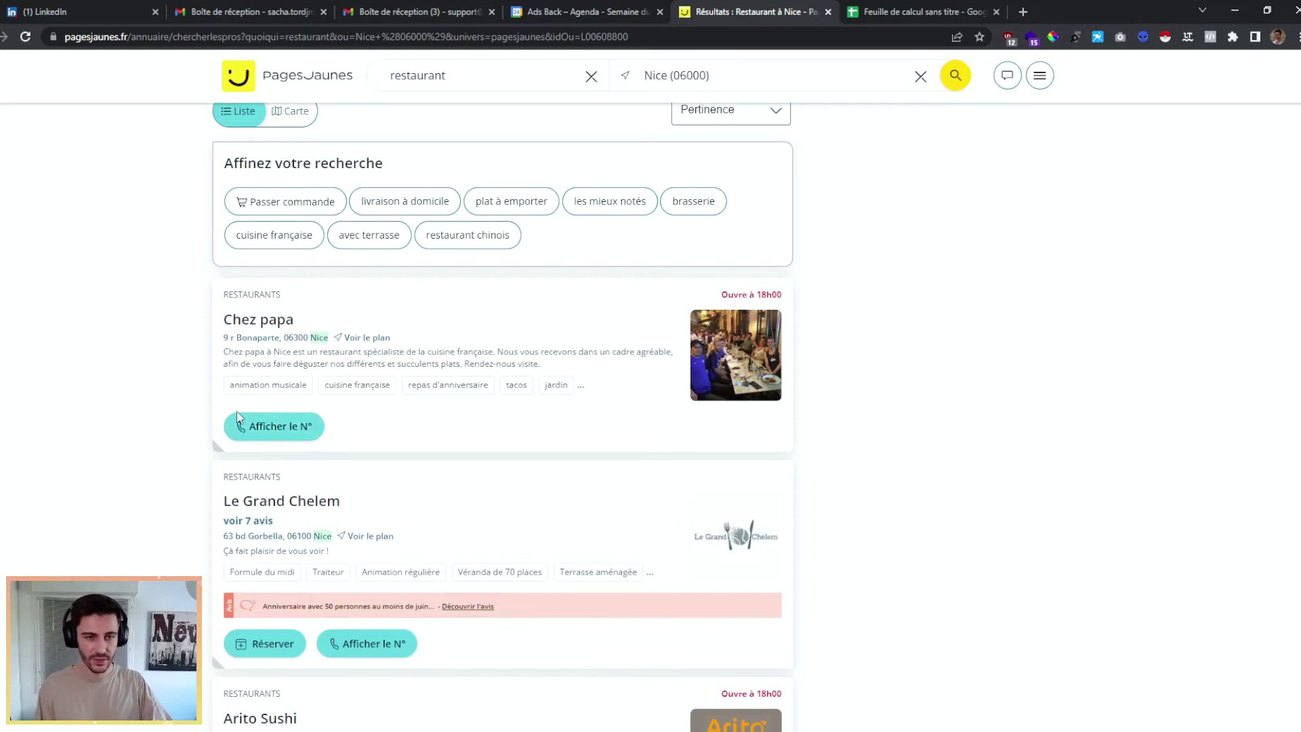
{"action": "left_click", "coordinate": [279, 428]}
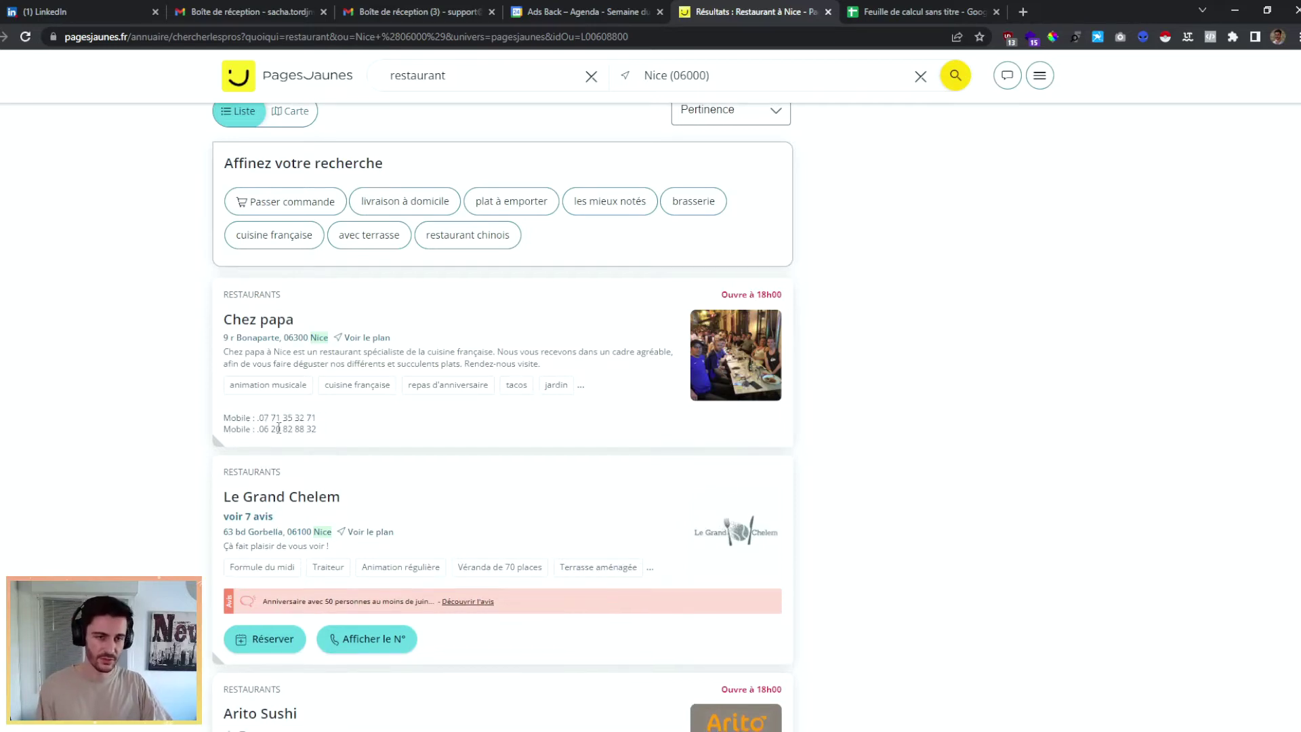
{"action": "left_click_drag", "start_coordinate": [260, 418], "coordinate": [328, 424]}
{"action": "left_click", "coordinate": [153, 405]}
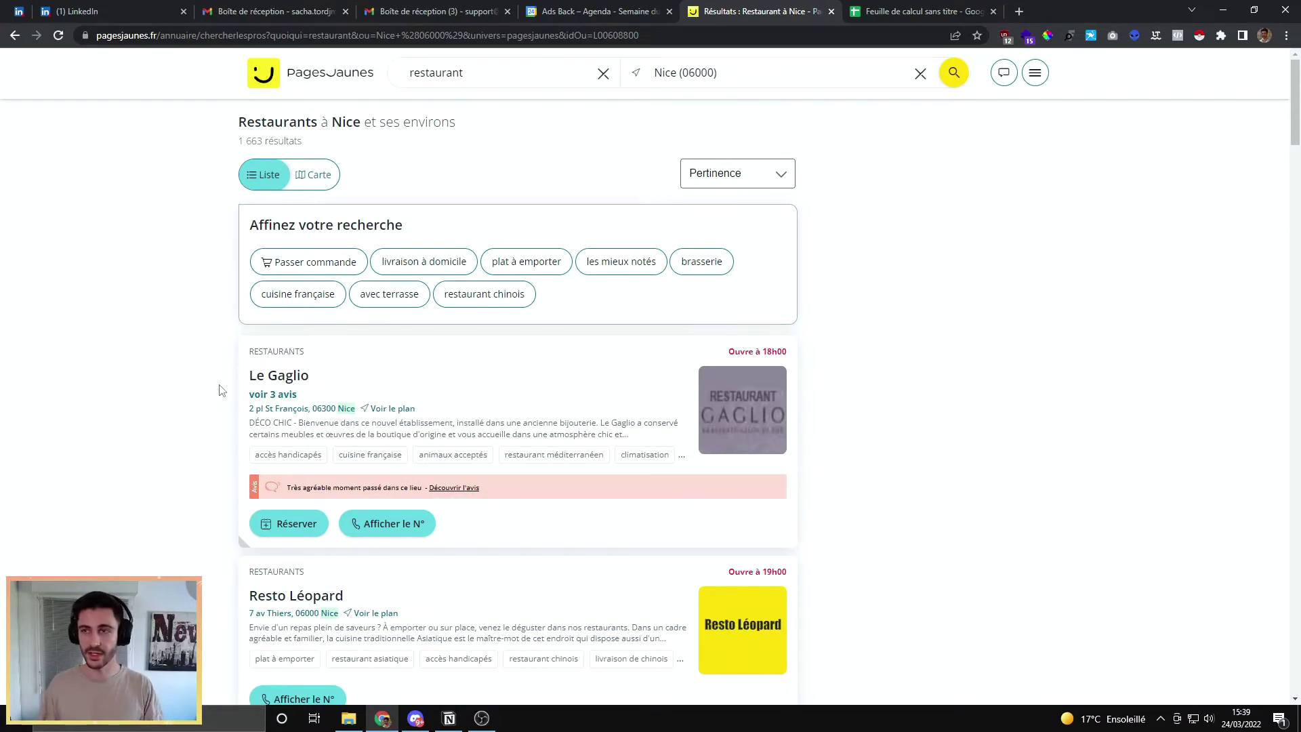
Launch the Instant Data Scraper extension on the restaurant results page and maximize its window.
{"action": "left_click", "coordinate": [1222, 38]}
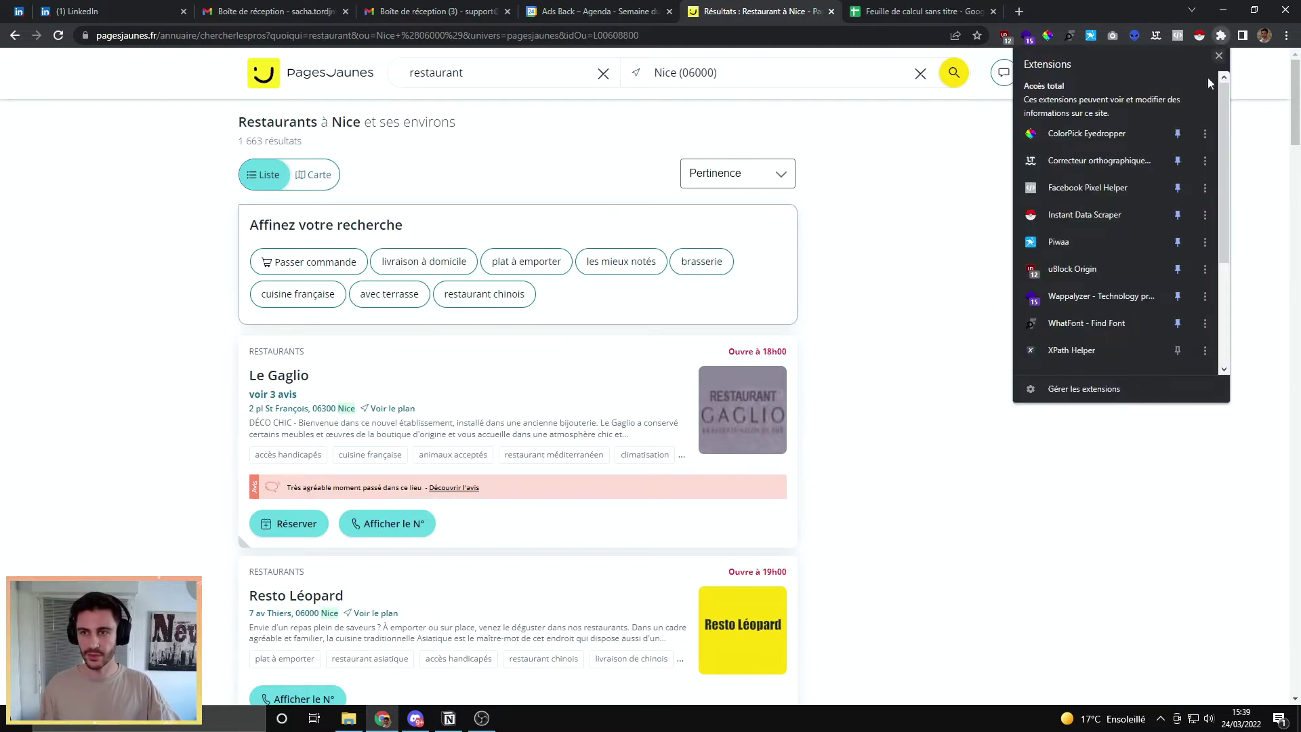
{"action": "left_click", "coordinate": [976, 210]}
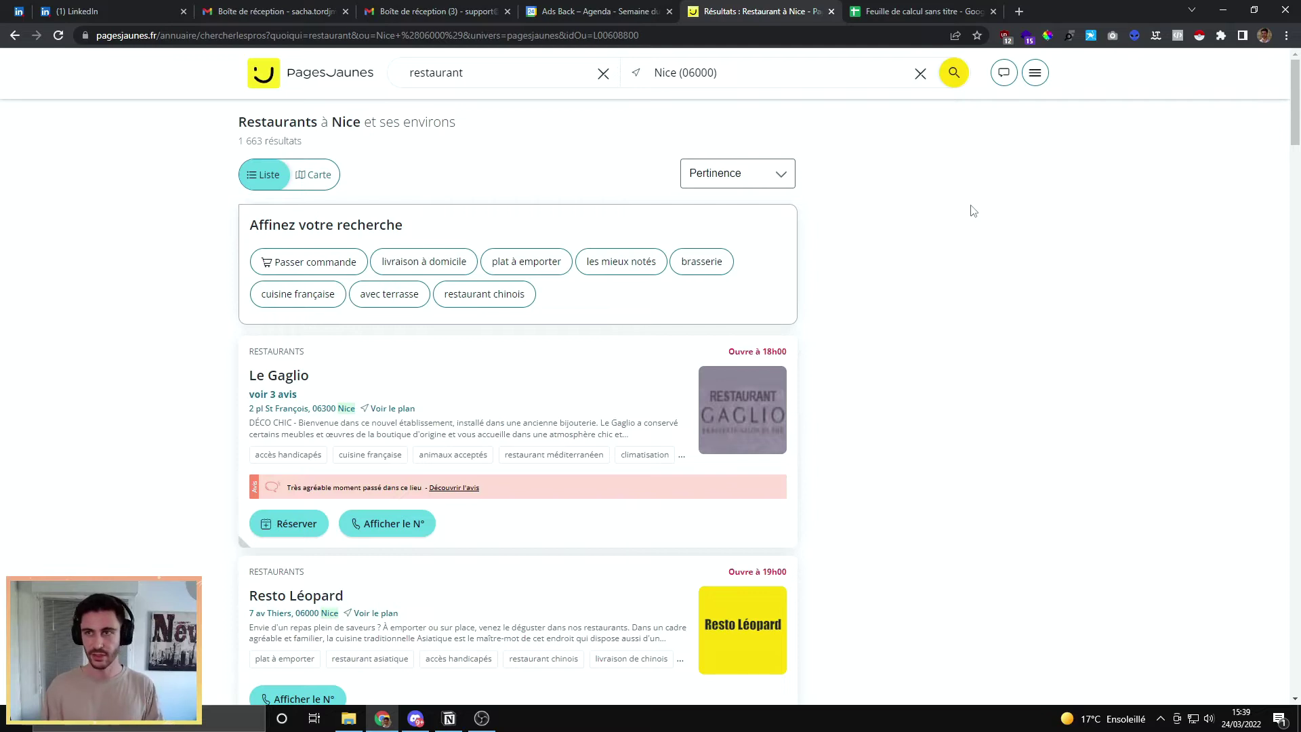
{"action": "left_click", "coordinate": [1200, 36]}
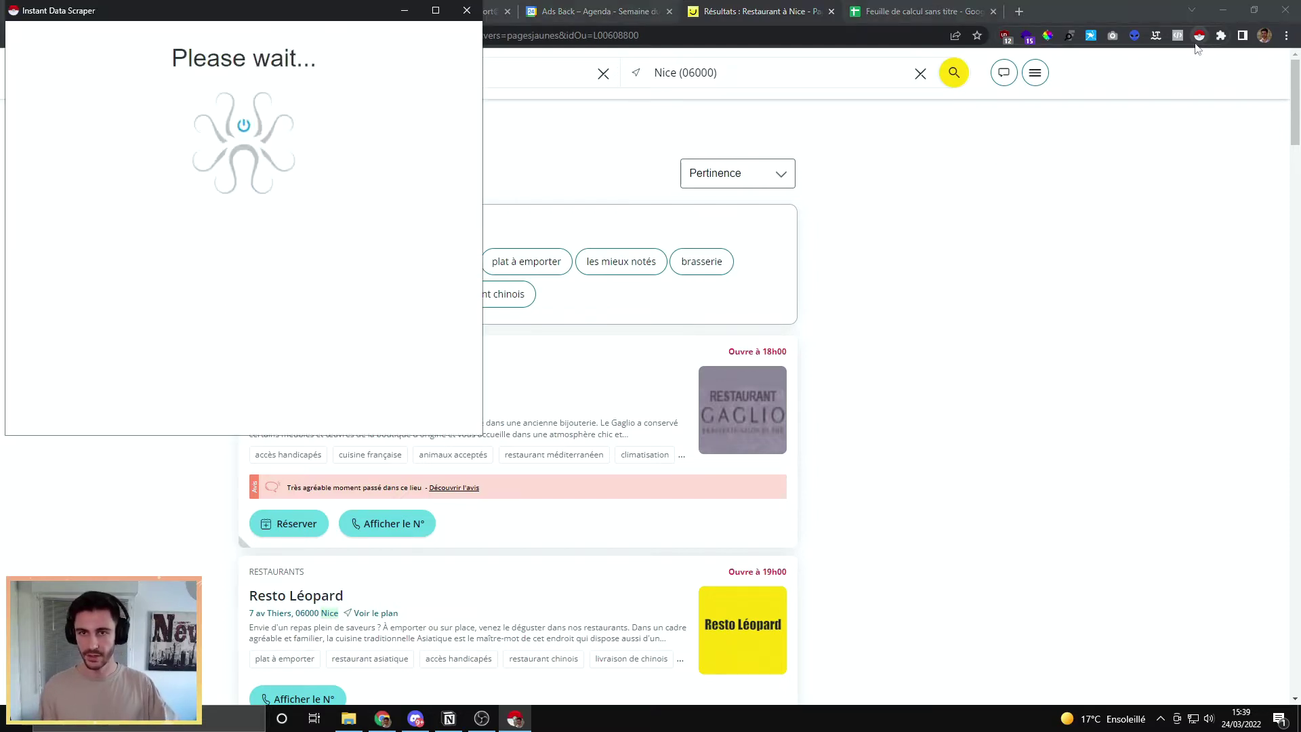
{"action": "left_click", "coordinate": [436, 11]}
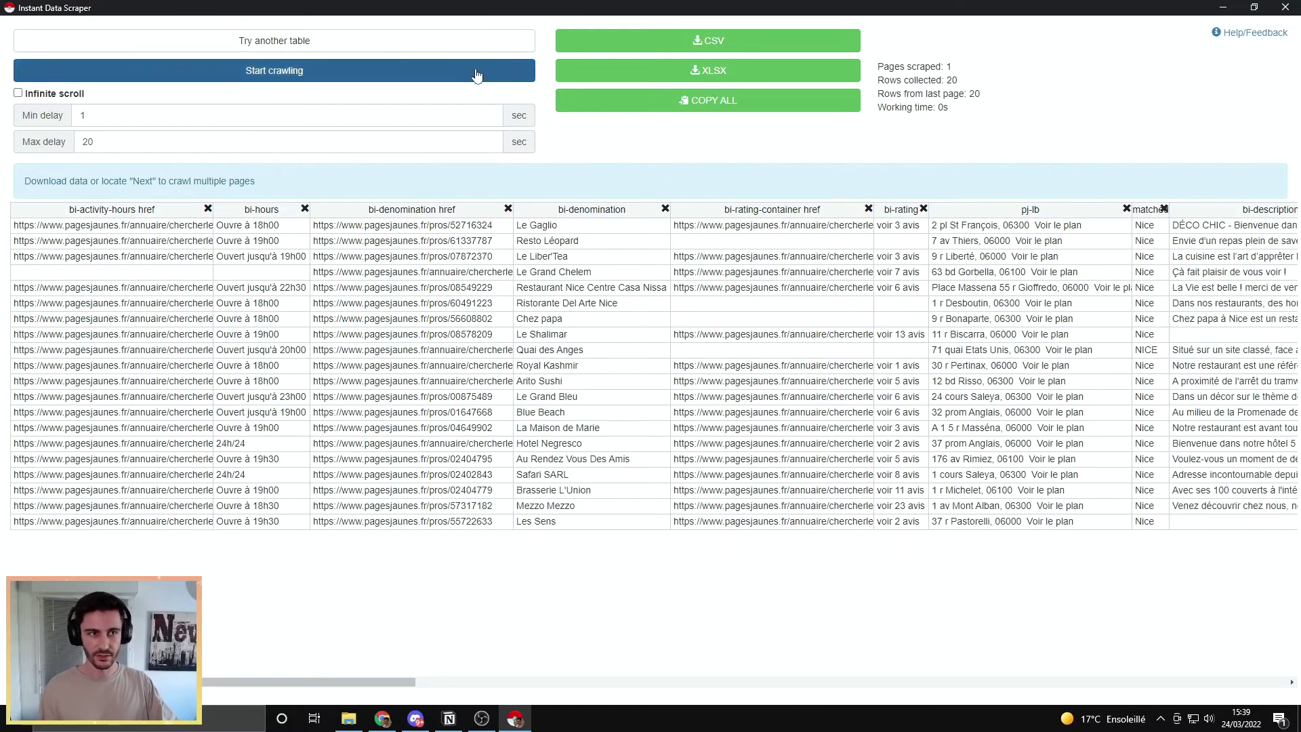
Keep infinite scroll off and set the next-page link below the restaurant results as the scraper's "Next" button.
{"action": "left_click", "coordinate": [18, 94]}
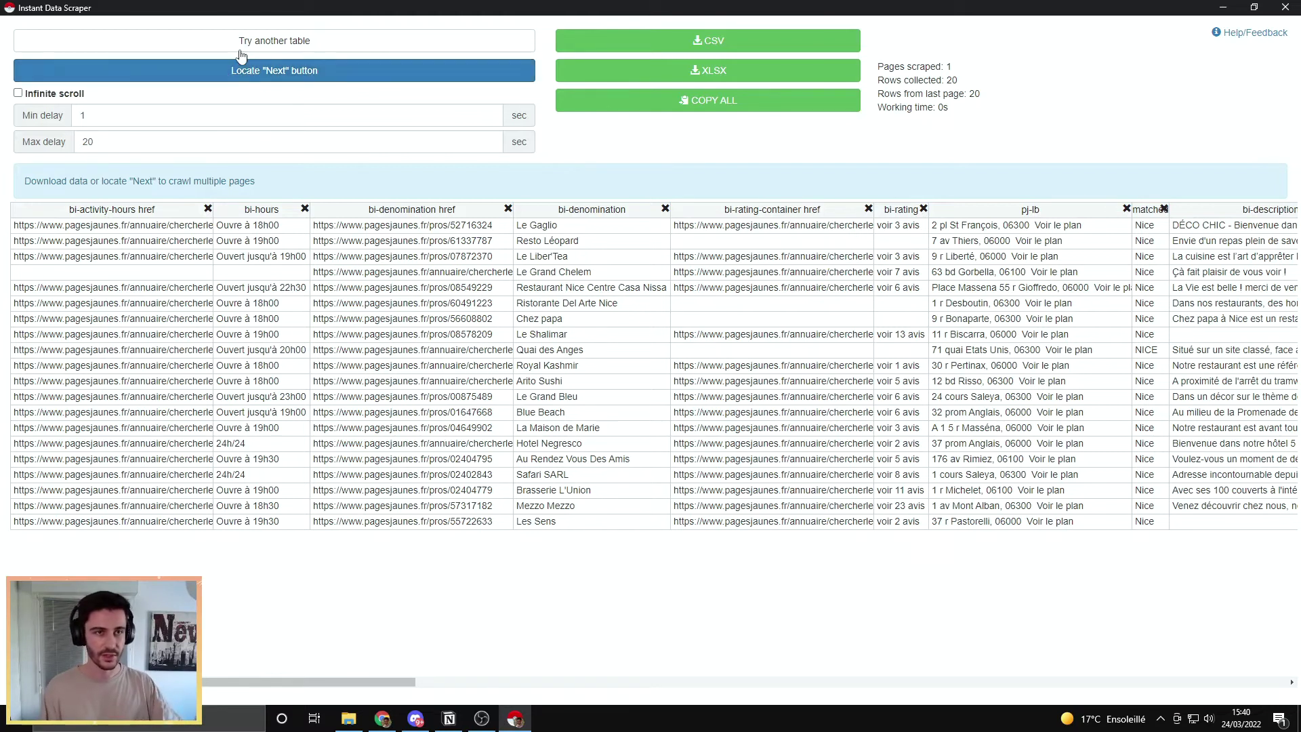
{"action": "left_click", "coordinate": [258, 79]}
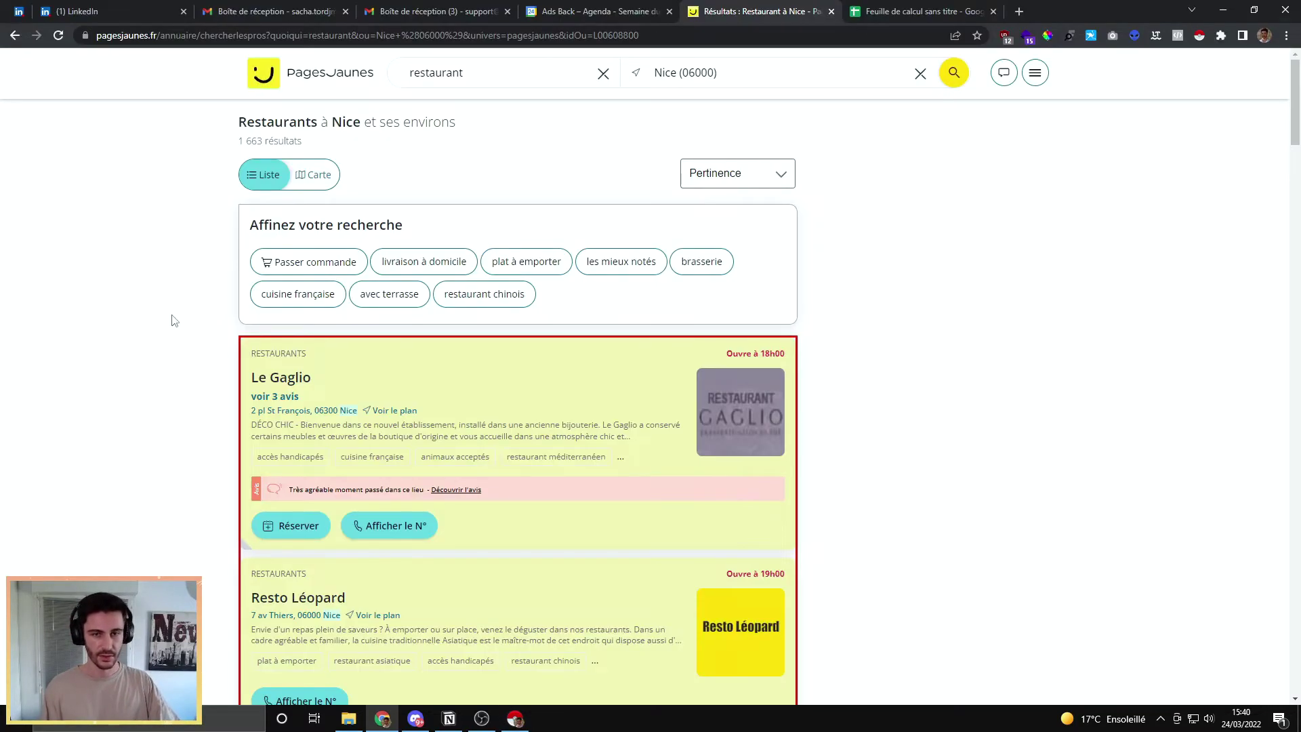
{"action": "scroll", "coordinate": [773, 337], "scroll_direction": "down", "scroll_amount": 20}
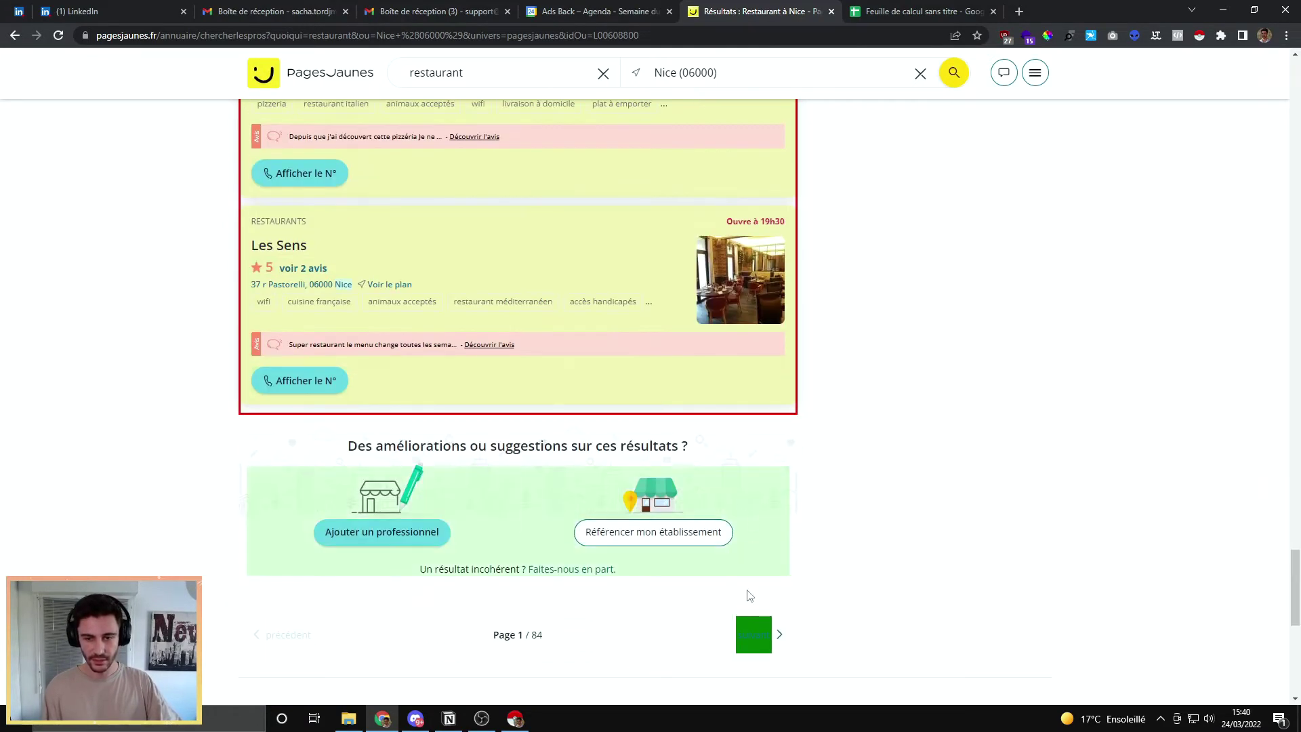
{"action": "left_click", "coordinate": [757, 641]}
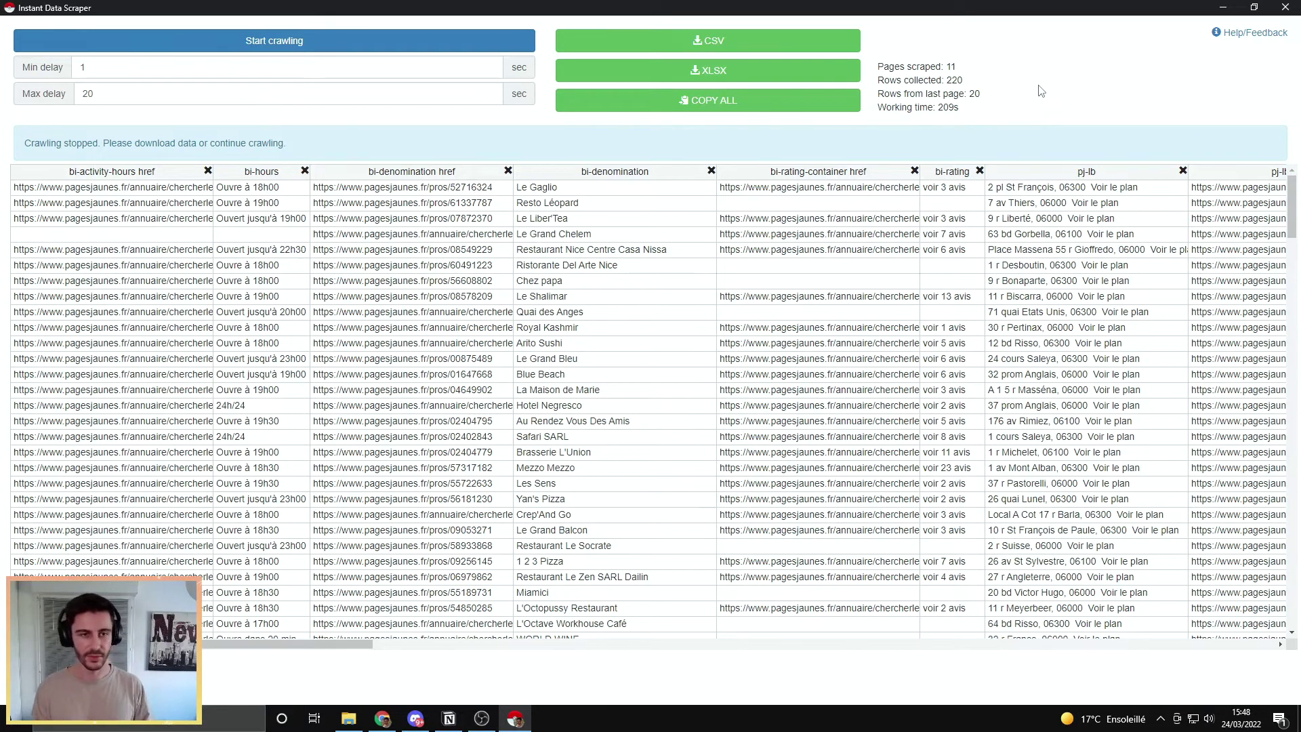
Copy all the scraped rows and paste them into the blank Google Sheets spreadsheet, filling it from cell A1.
{"action": "left_click", "coordinate": [708, 102]}
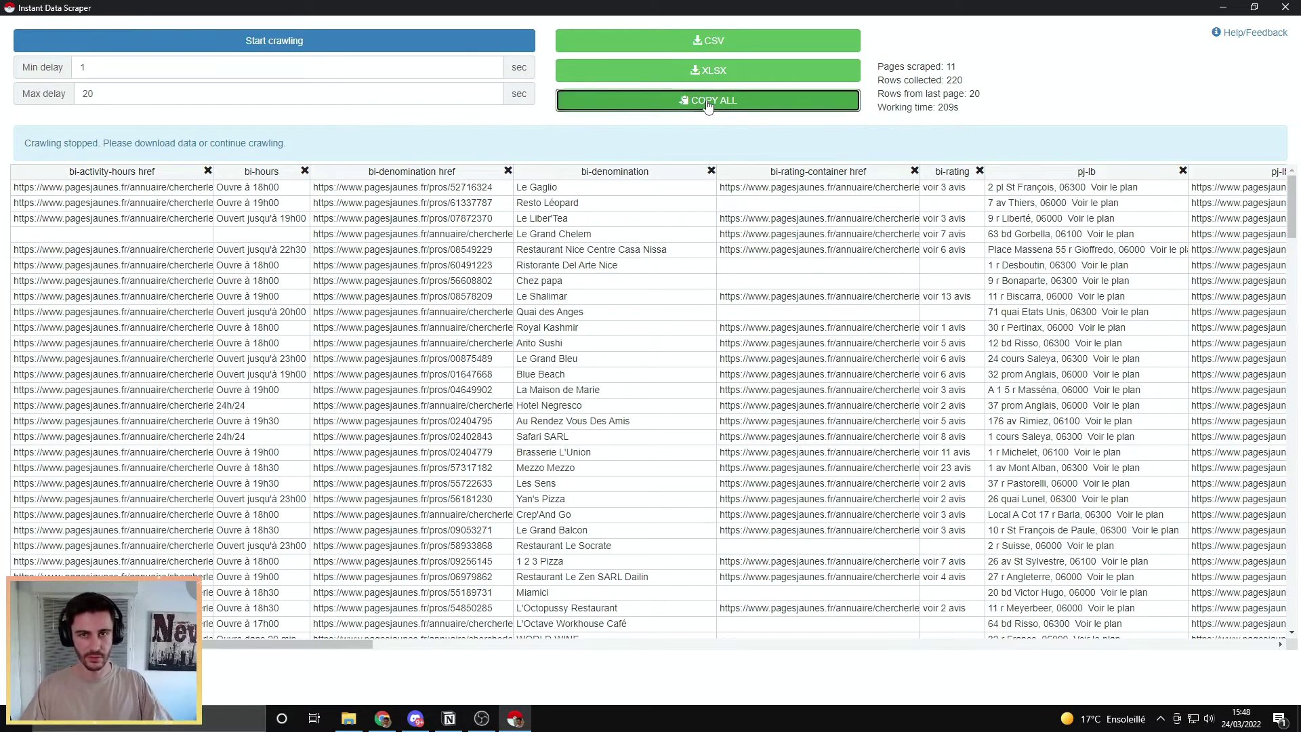
{"action": "left_click", "coordinate": [382, 719]}
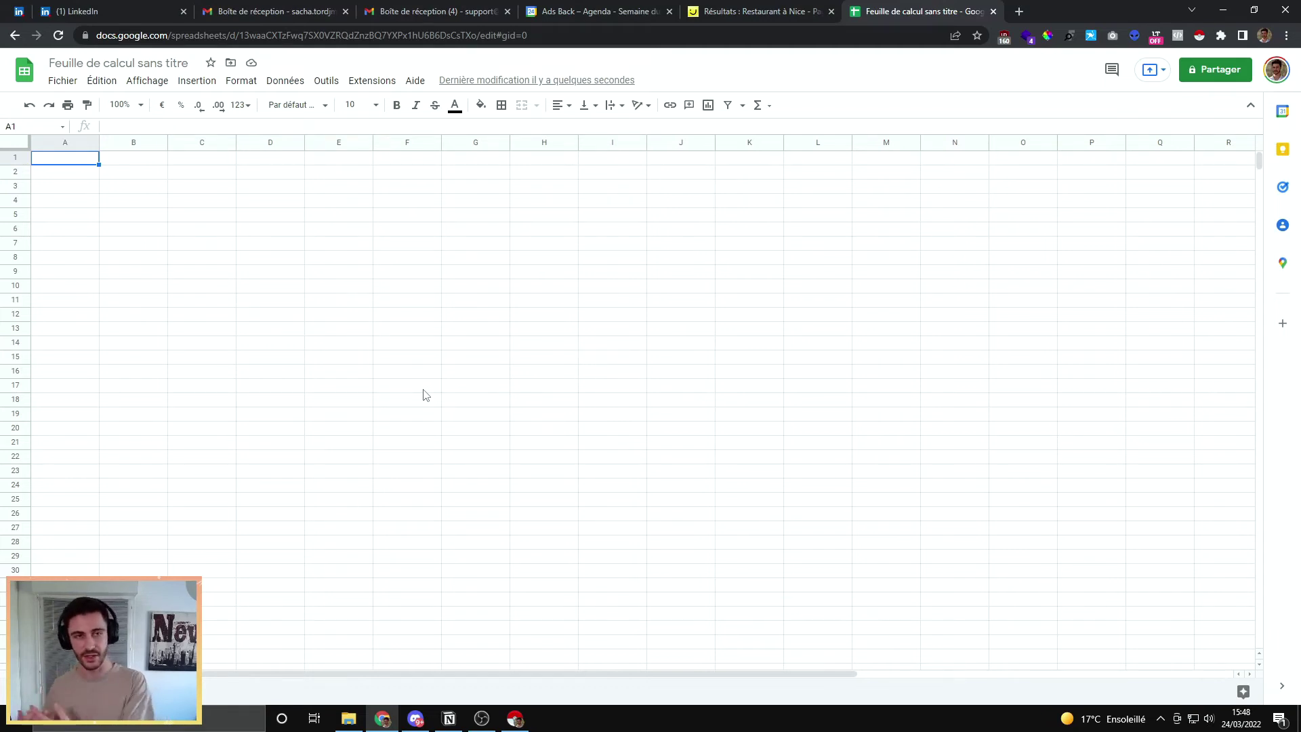
{"action": "left_click", "coordinate": [9, 146]}
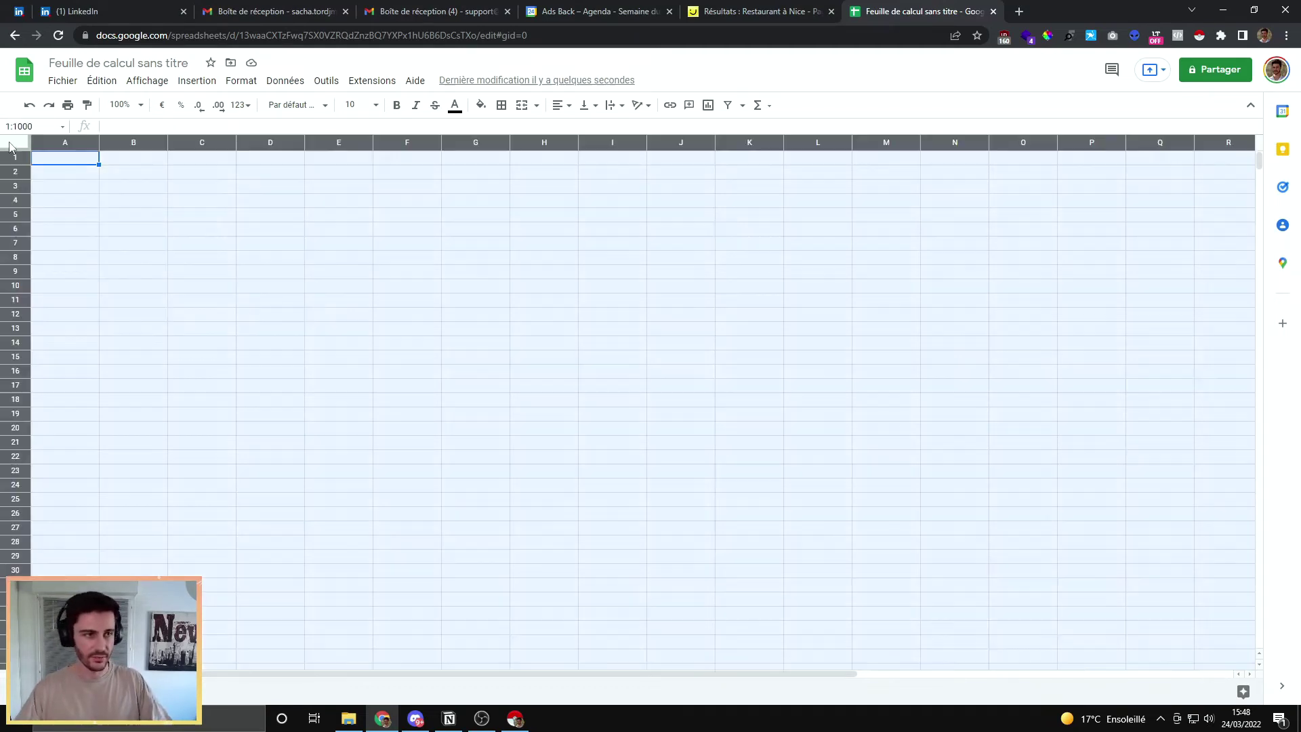
{"action": "key", "text": "ctrl+v"}
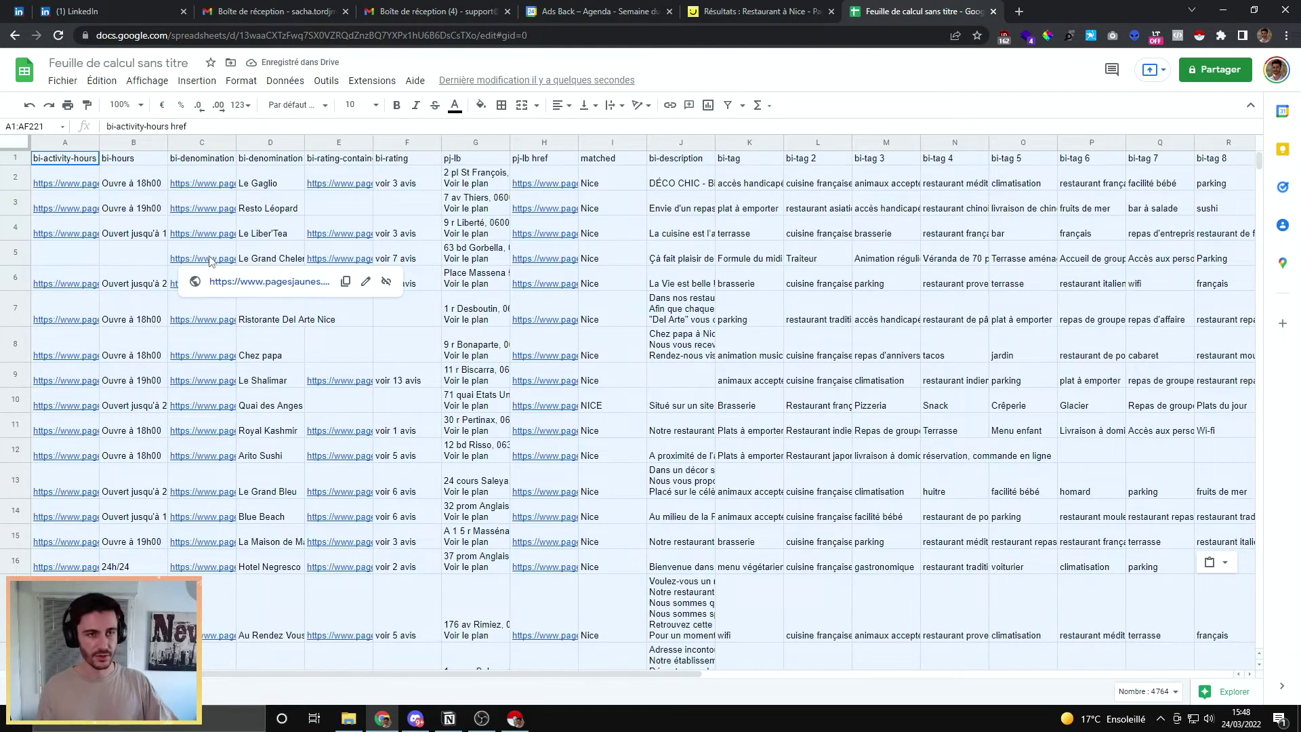
{"action": "left_click", "coordinate": [144, 288]}
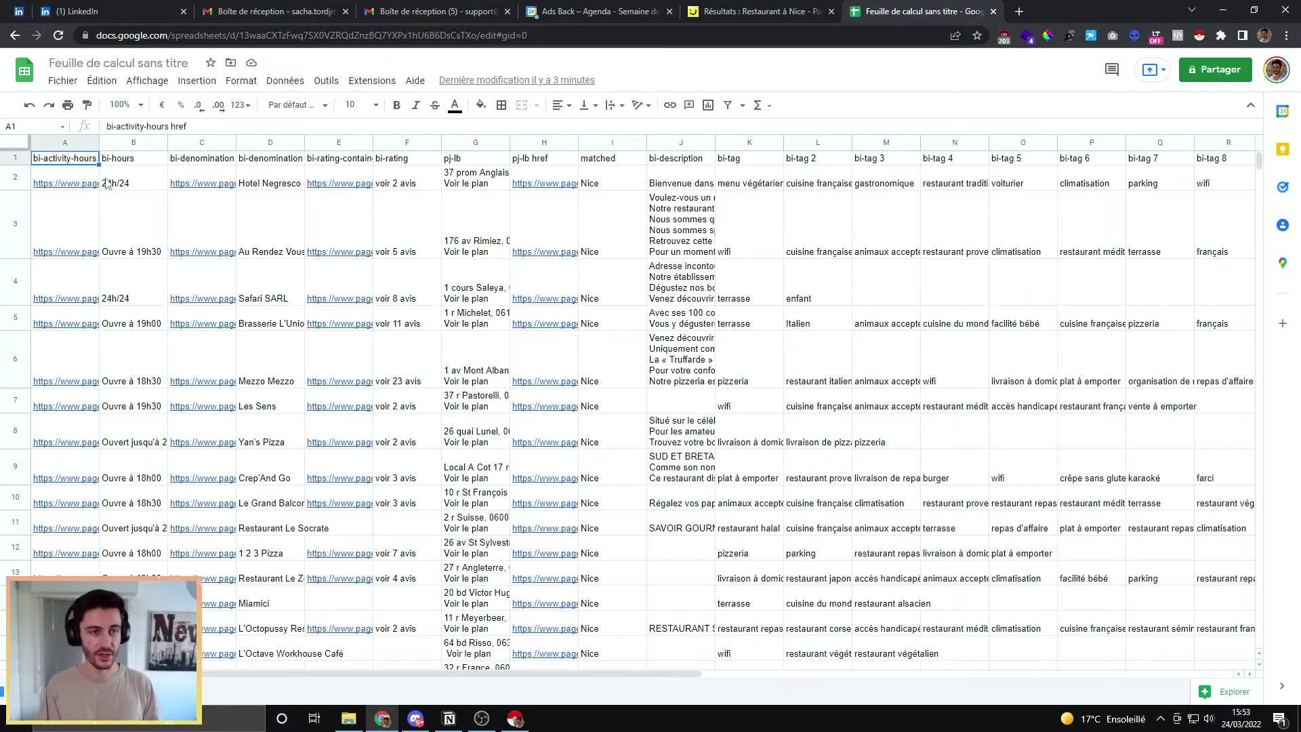
Examine the pasted columns, from opening hours, name, rating, address and description across to the contact numbers.
{"action": "left_click", "coordinate": [133, 142]}
{"action": "left_click", "coordinate": [252, 143]}
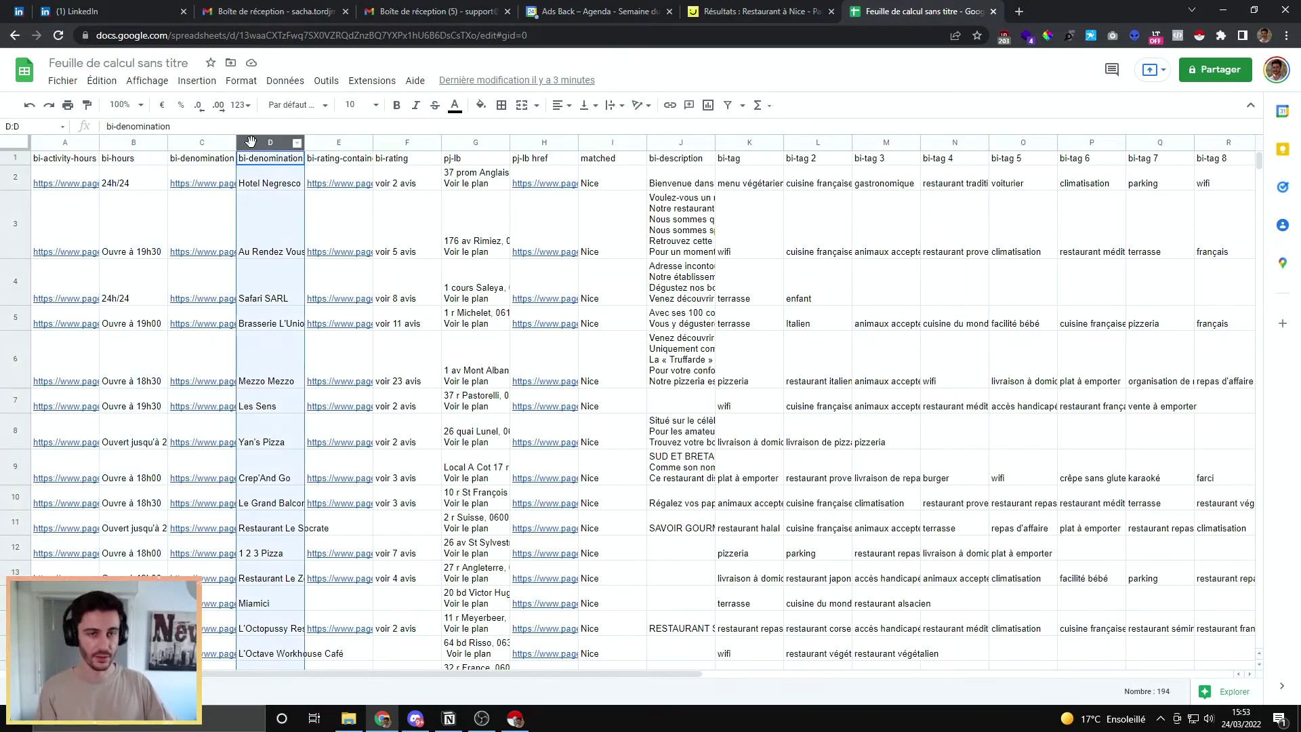
{"action": "left_click", "coordinate": [406, 143]}
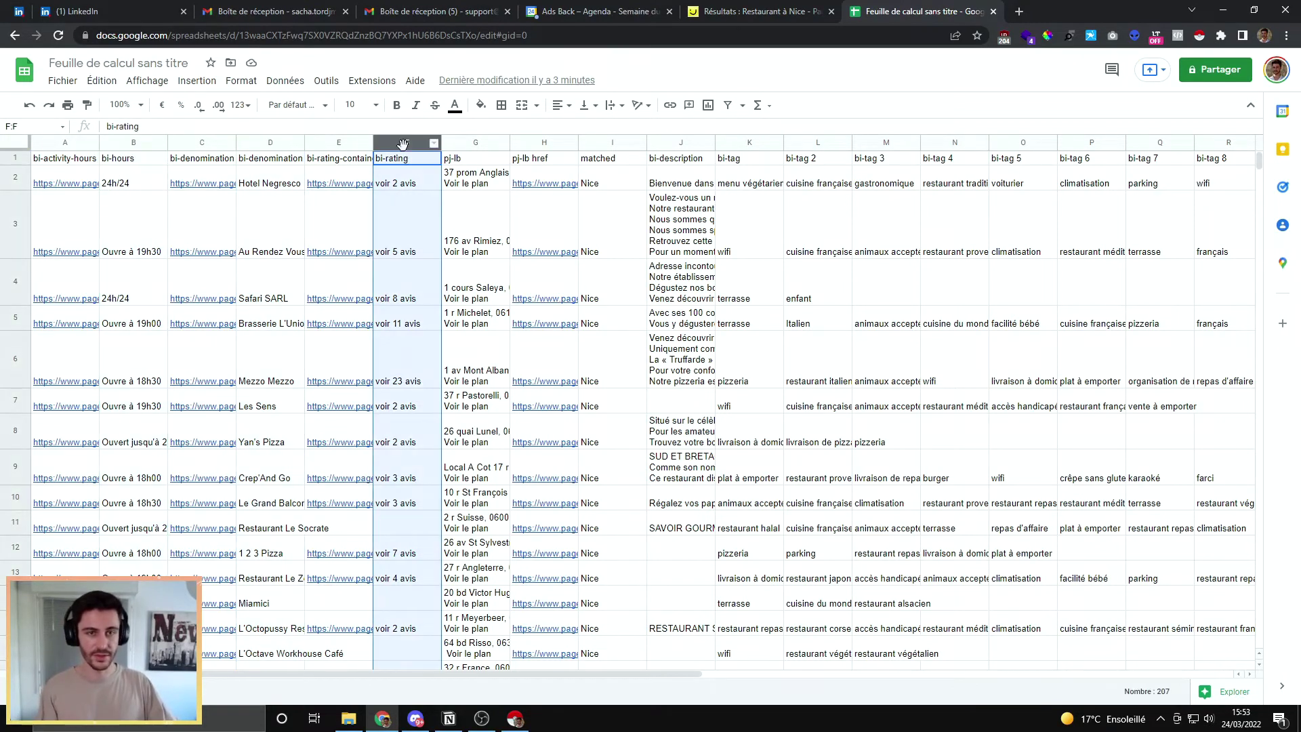
{"action": "left_click", "coordinate": [479, 143]}
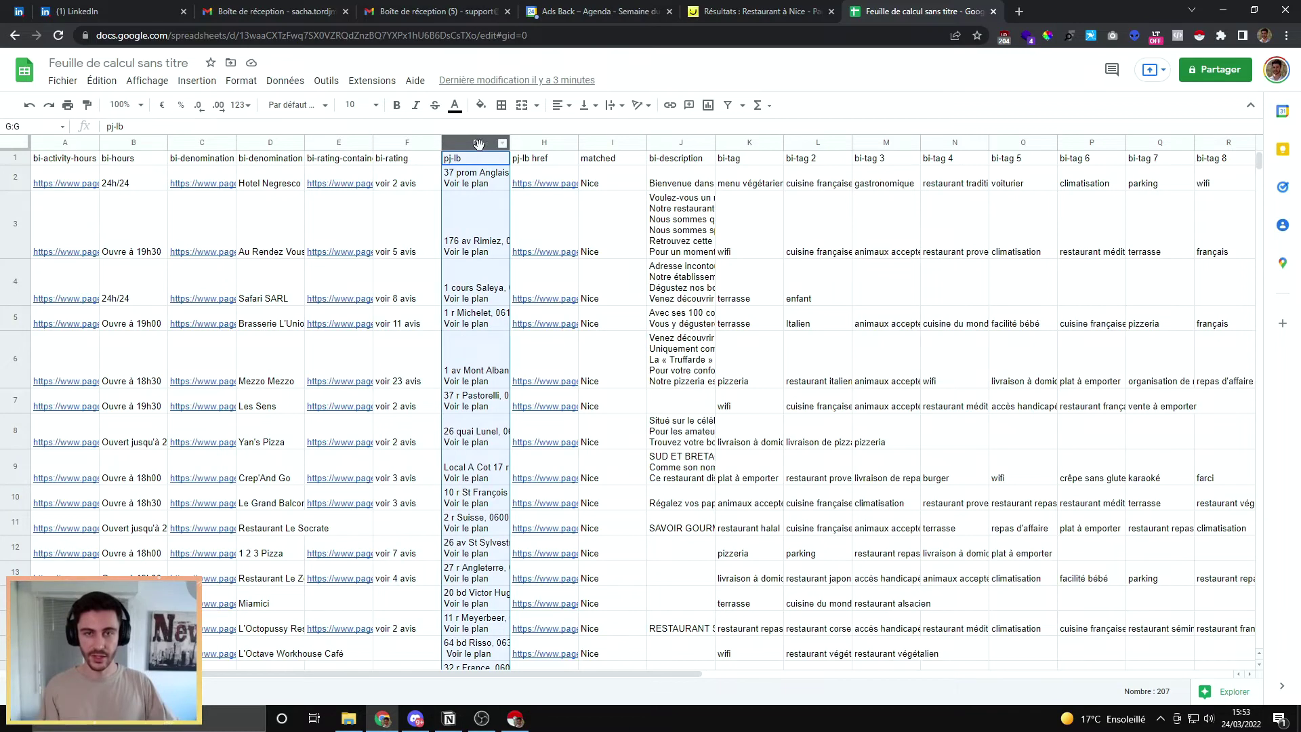
{"action": "left_click", "coordinate": [600, 144]}
{"action": "left_click", "coordinate": [656, 141]}
{"action": "left_click_drag", "start_coordinate": [352, 673], "coordinate": [780, 678]}
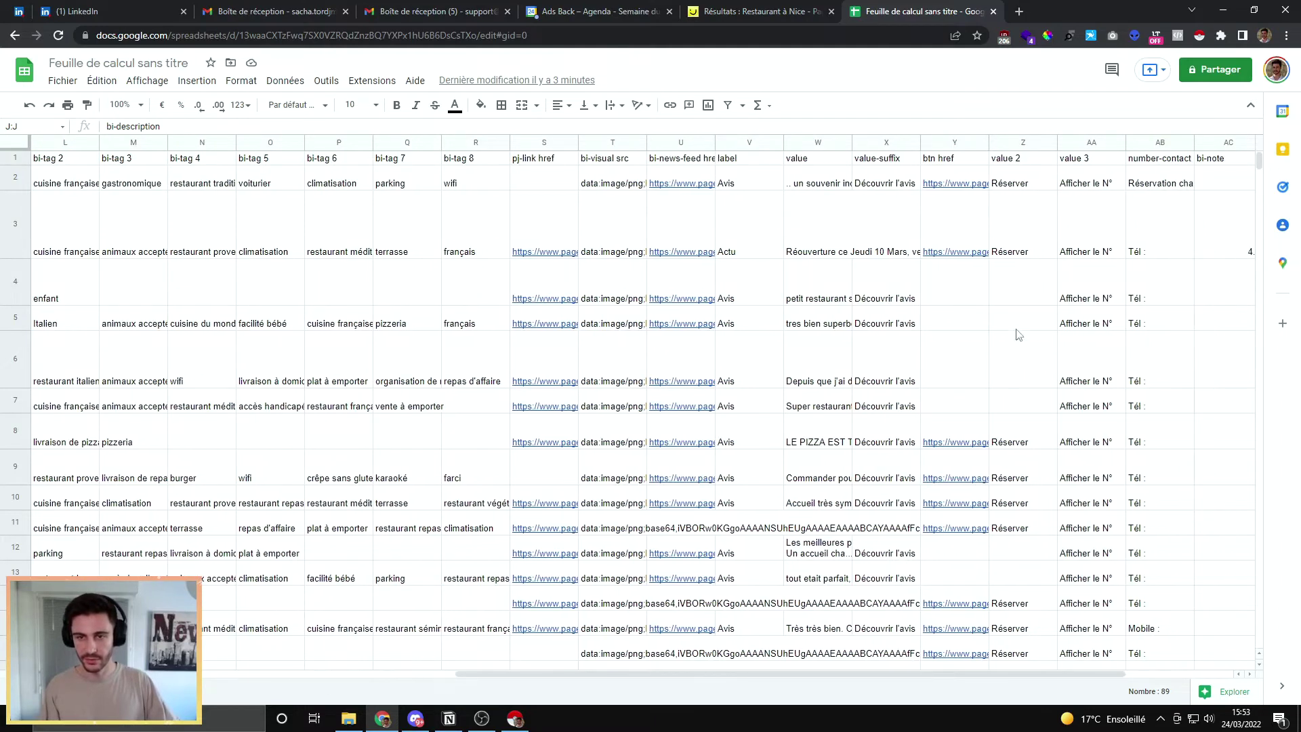
{"action": "left_click_drag", "start_coordinate": [666, 680], "coordinate": [822, 672]}
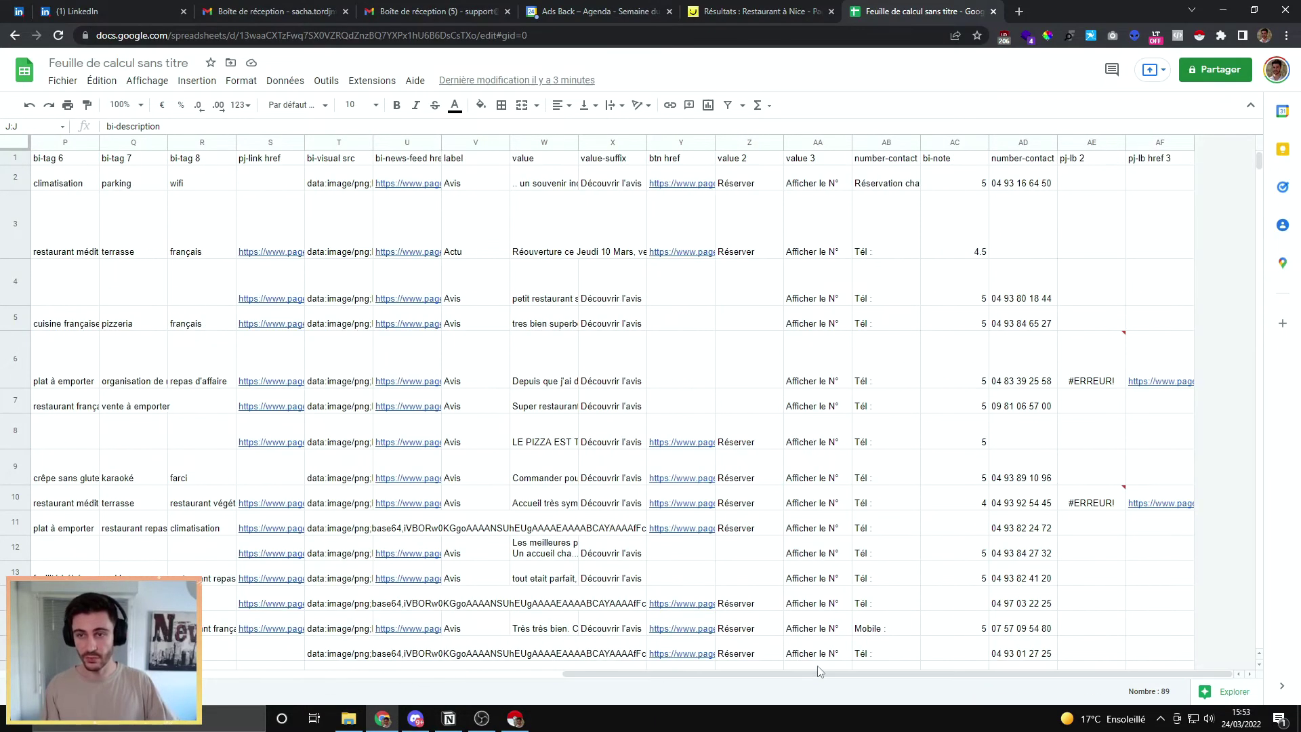
{"action": "left_click", "coordinate": [1011, 141]}
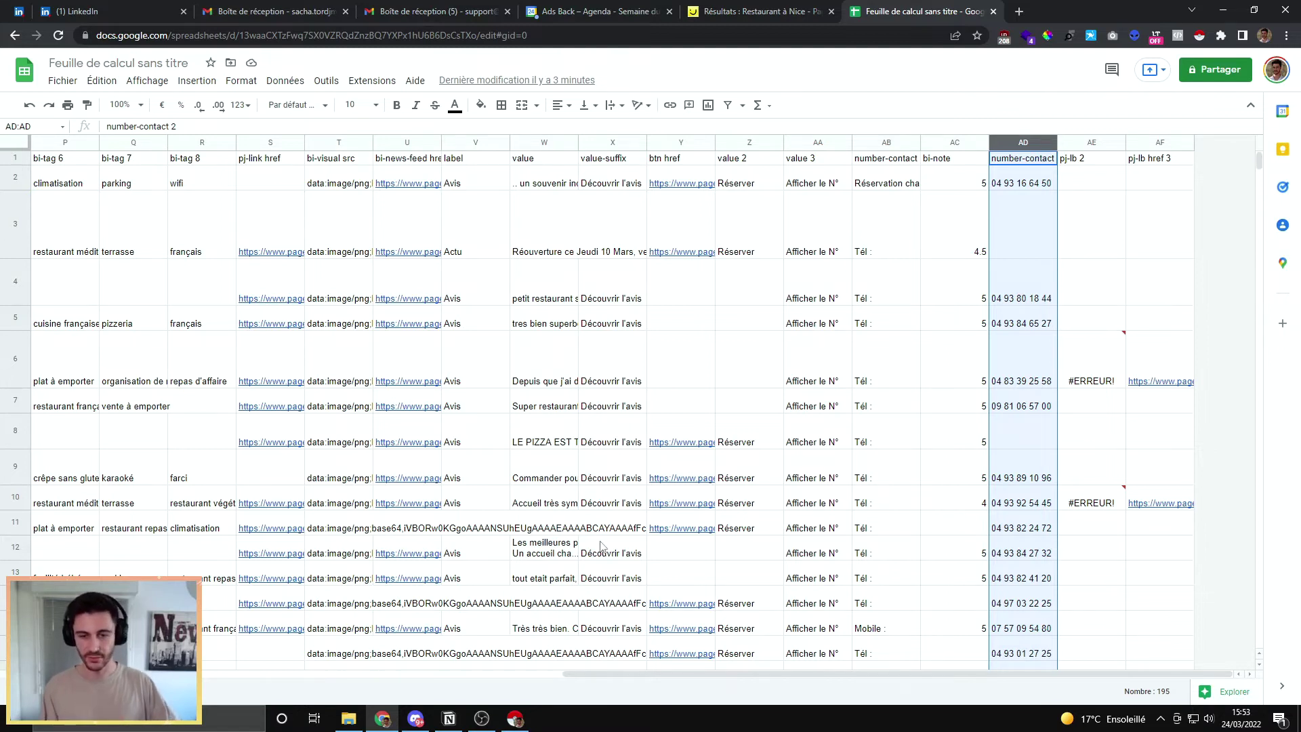
Delete the bi-activity-hours href column and the bi-denomination href column.
{"action": "left_click_drag", "start_coordinate": [617, 674], "coordinate": [81, 652]}
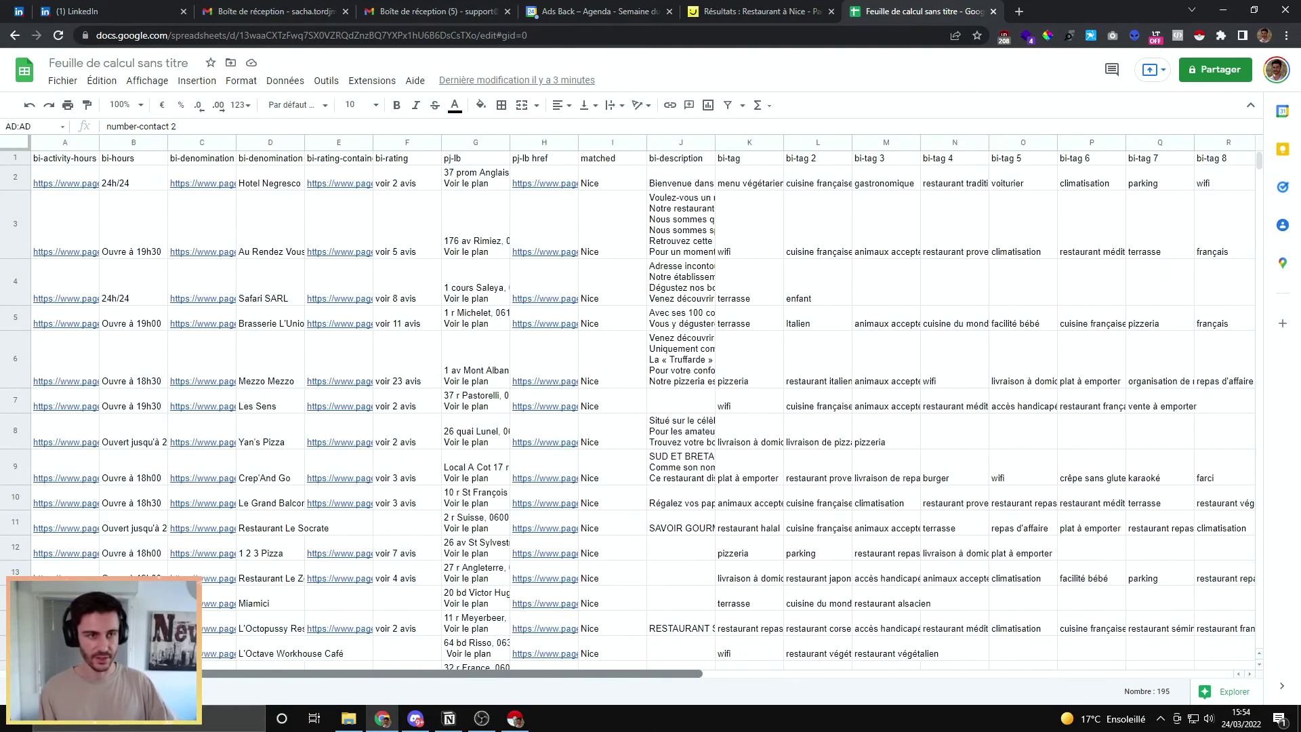
{"action": "left_click", "coordinate": [76, 140]}
{"action": "right_click", "coordinate": [77, 140]}
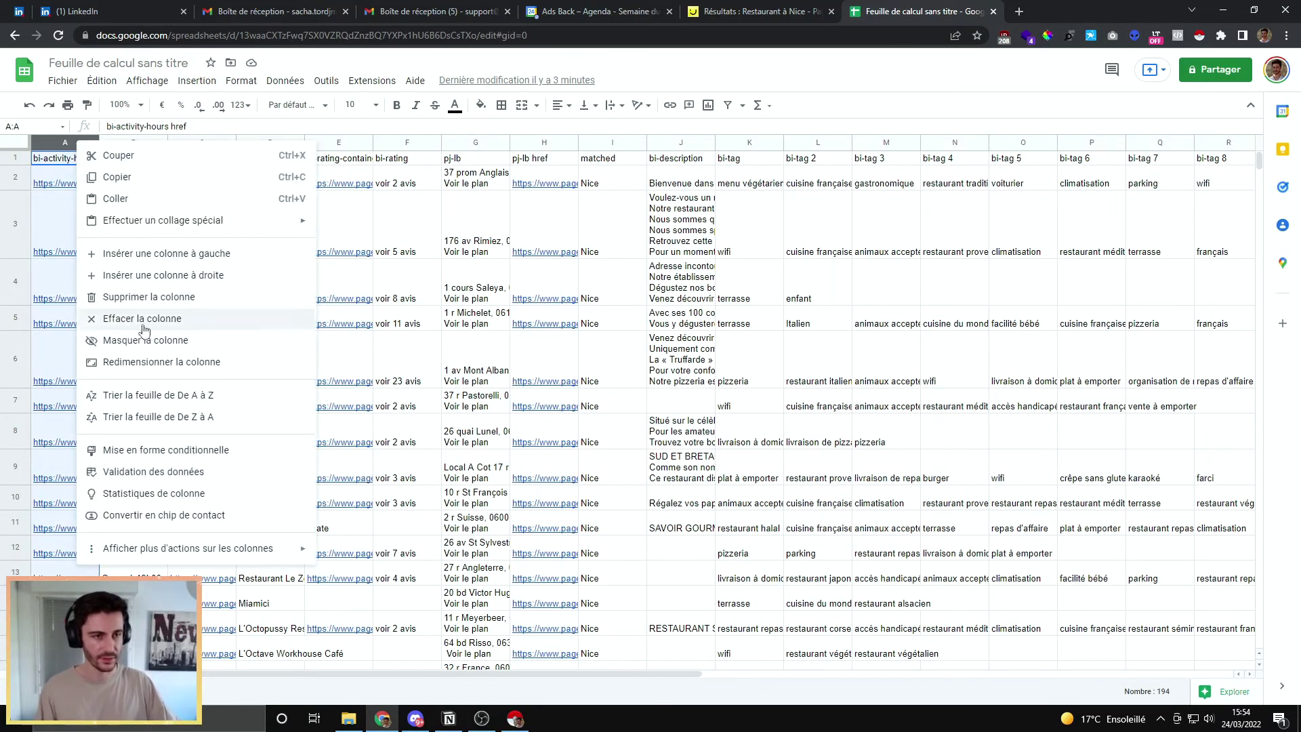
{"action": "left_click", "coordinate": [136, 297]}
{"action": "left_click", "coordinate": [132, 142]}
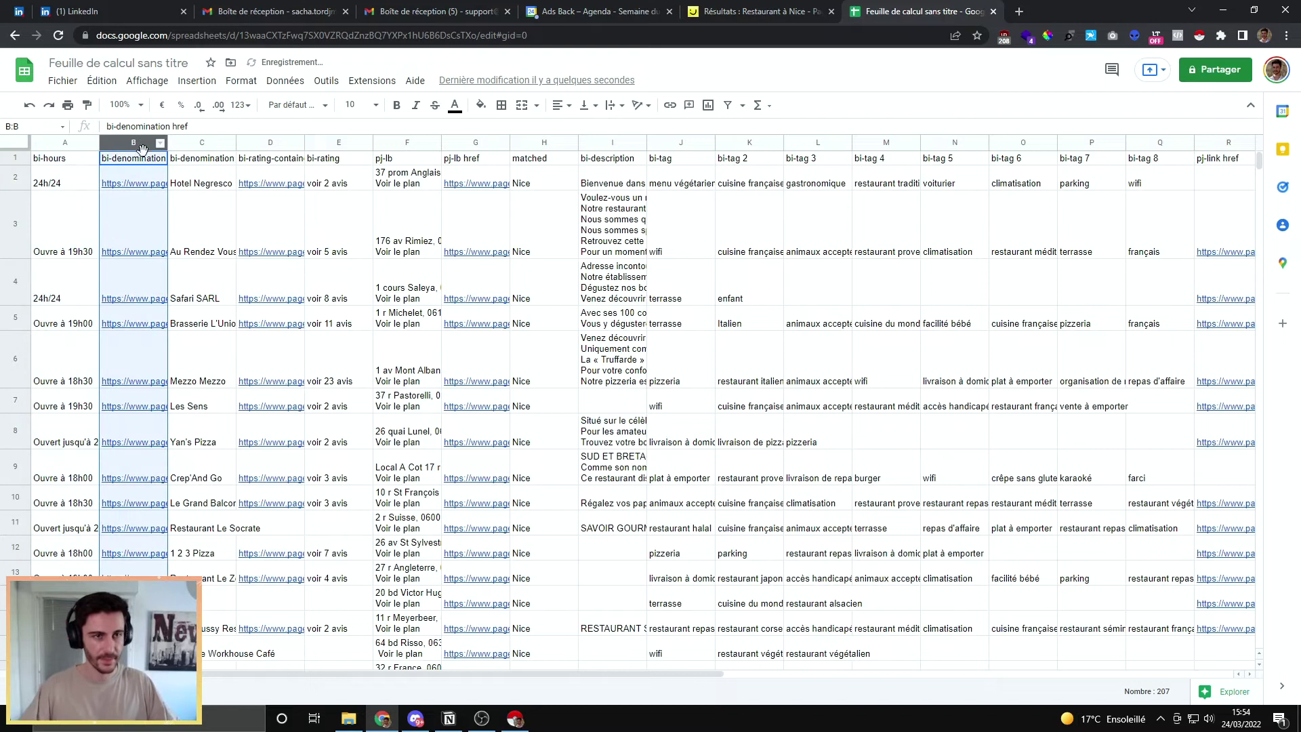
{"action": "right_click", "coordinate": [140, 143]}
{"action": "left_click", "coordinate": [191, 298]}
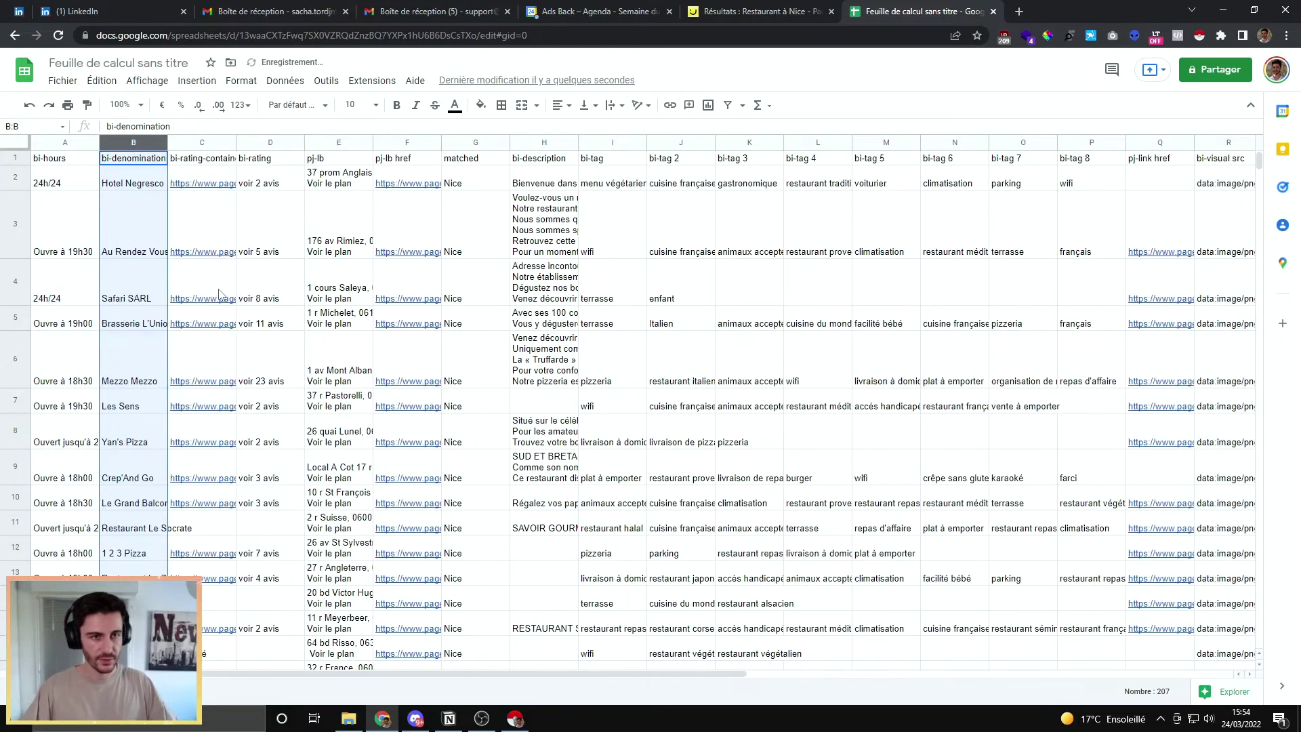
Delete the bi-rating-container href and bi-rating columns together.
{"action": "left_click", "coordinate": [187, 142]}
{"action": "left_click", "coordinate": [266, 142], "text": "shift"}
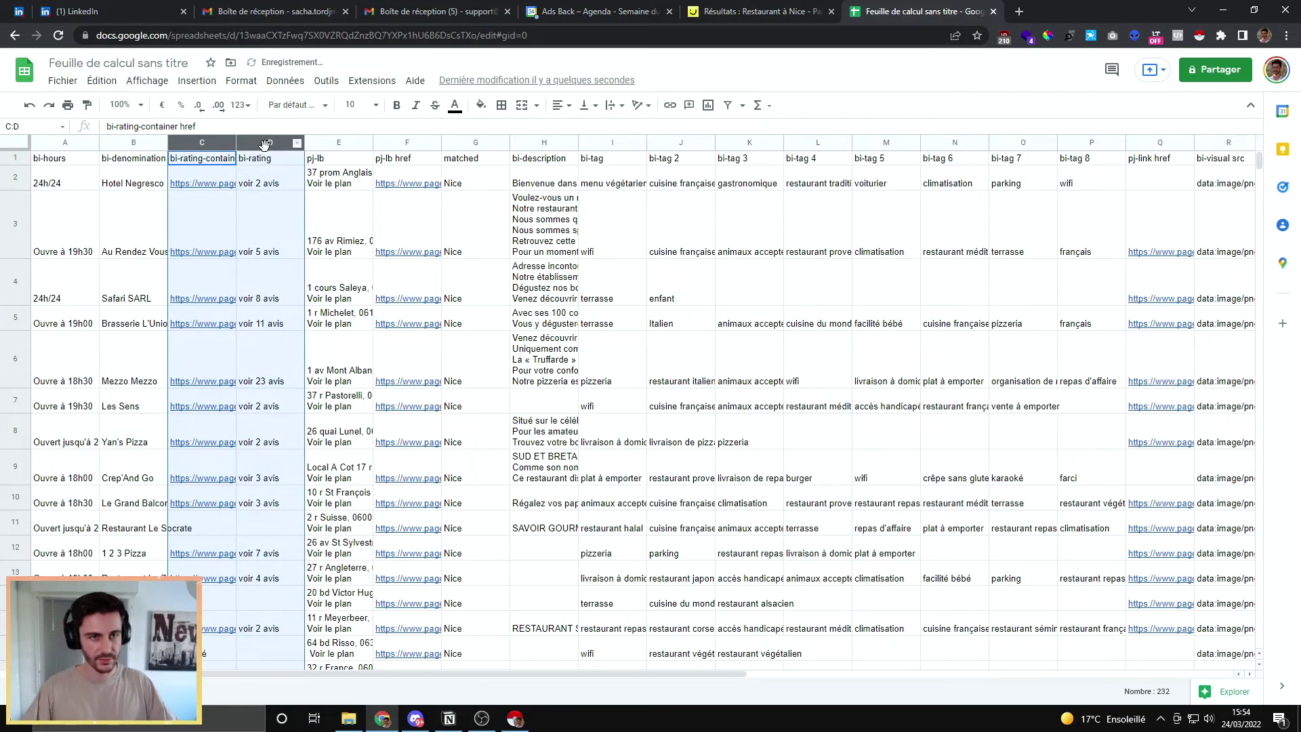
{"action": "right_click", "coordinate": [265, 144]}
{"action": "left_click", "coordinate": [319, 299]}
{"action": "left_click", "coordinate": [370, 320]}
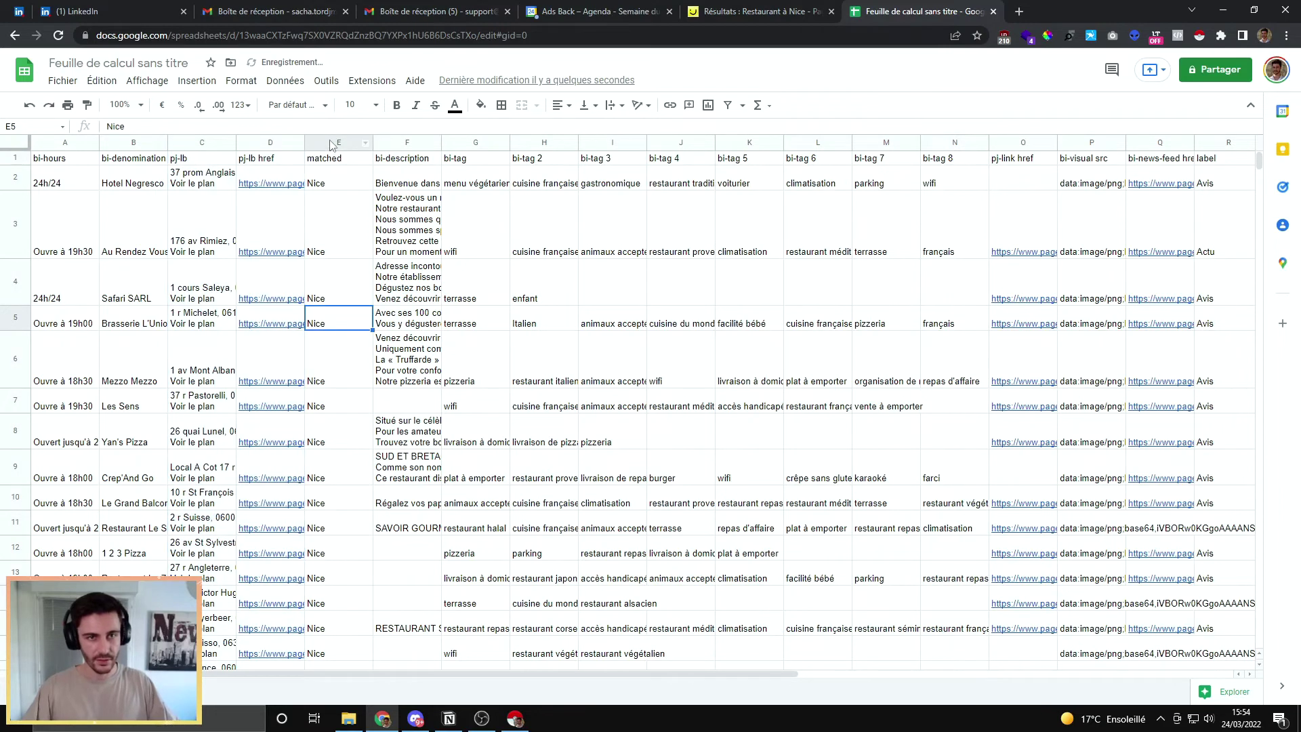
Delete the matched column that holds the city name.
{"action": "left_click", "coordinate": [332, 145]}
{"action": "right_click", "coordinate": [337, 143]}
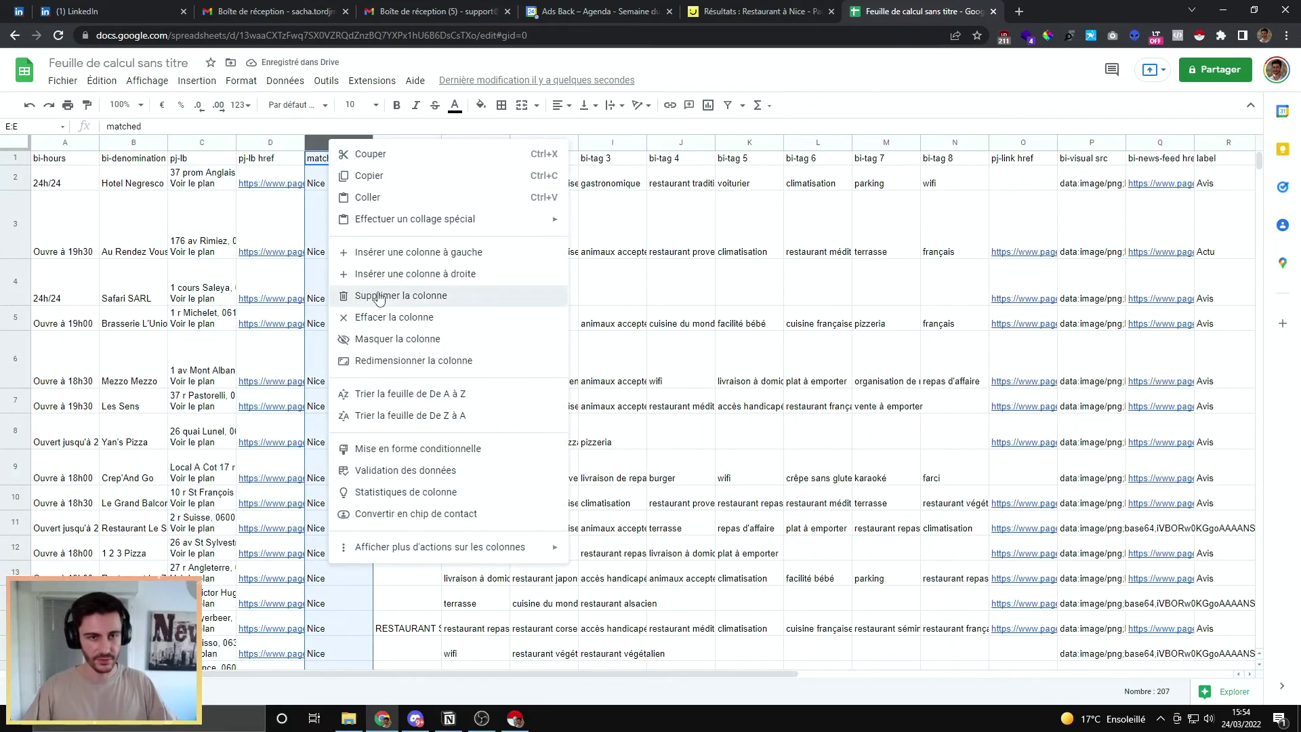
{"action": "left_click", "coordinate": [372, 295]}
Delete columns F to S, from bi-tag through value-suffix.
{"action": "left_click_drag", "start_coordinate": [381, 673], "coordinate": [457, 675]}
{"action": "left_click_drag", "start_coordinate": [337, 143], "coordinate": [1216, 140]}
{"action": "right_click", "coordinate": [1218, 140]}
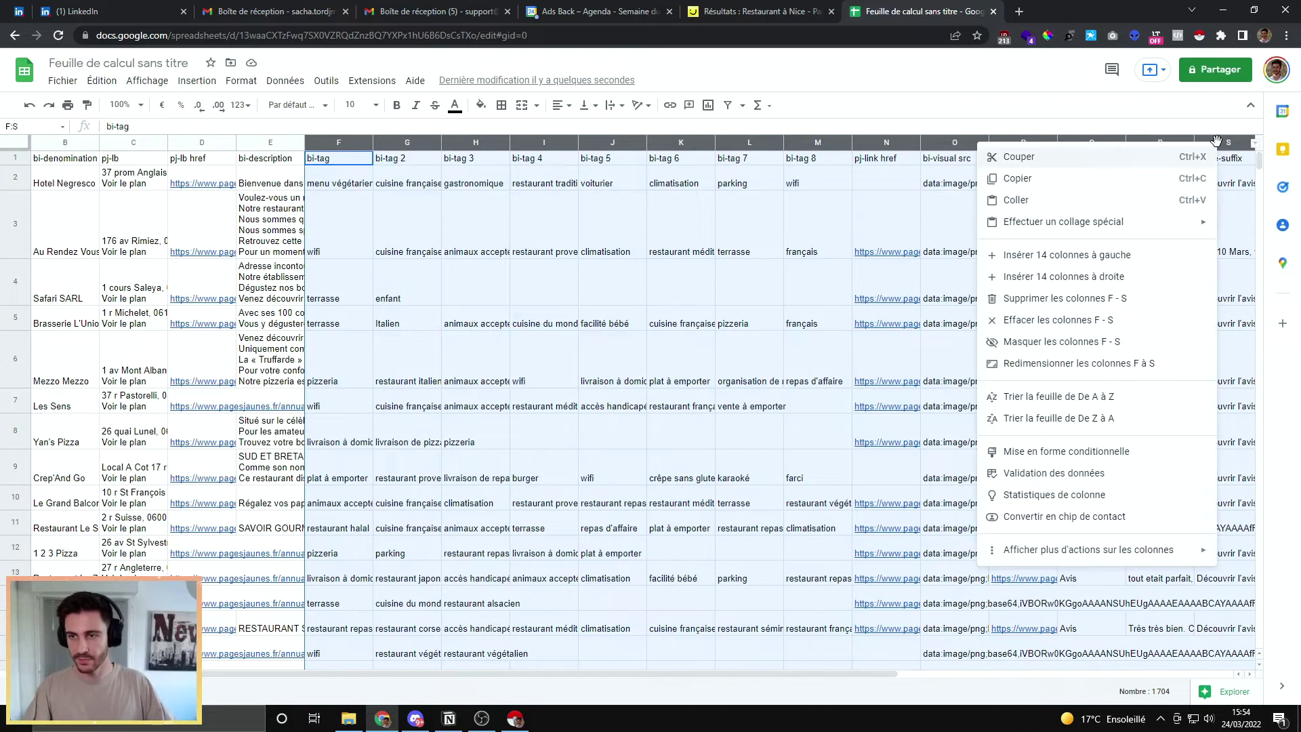
{"action": "left_click", "coordinate": [1017, 298]}
{"action": "left_click", "coordinate": [498, 285]}
Delete columns F to J, from btn href through bi-note.
{"action": "left_click_drag", "start_coordinate": [407, 142], "coordinate": [670, 141]}
{"action": "right_click", "coordinate": [673, 141]}
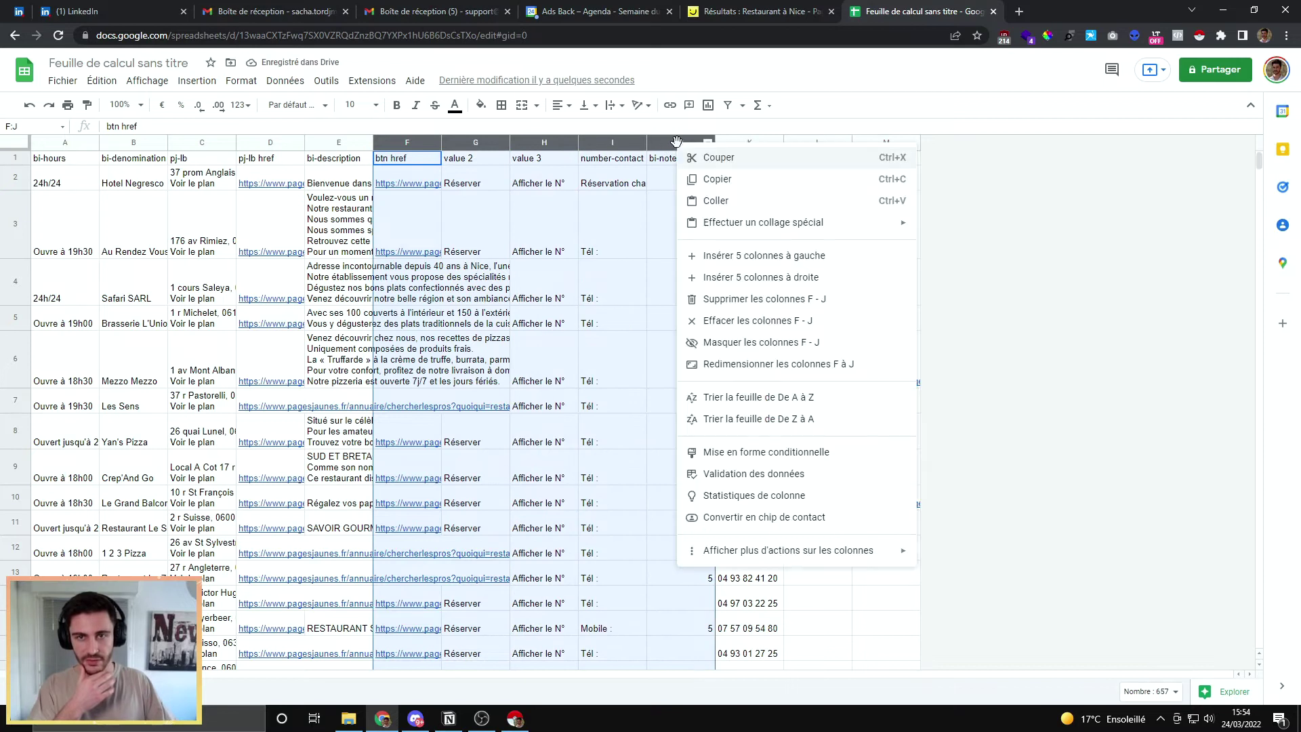
{"action": "left_click", "coordinate": [721, 299]}
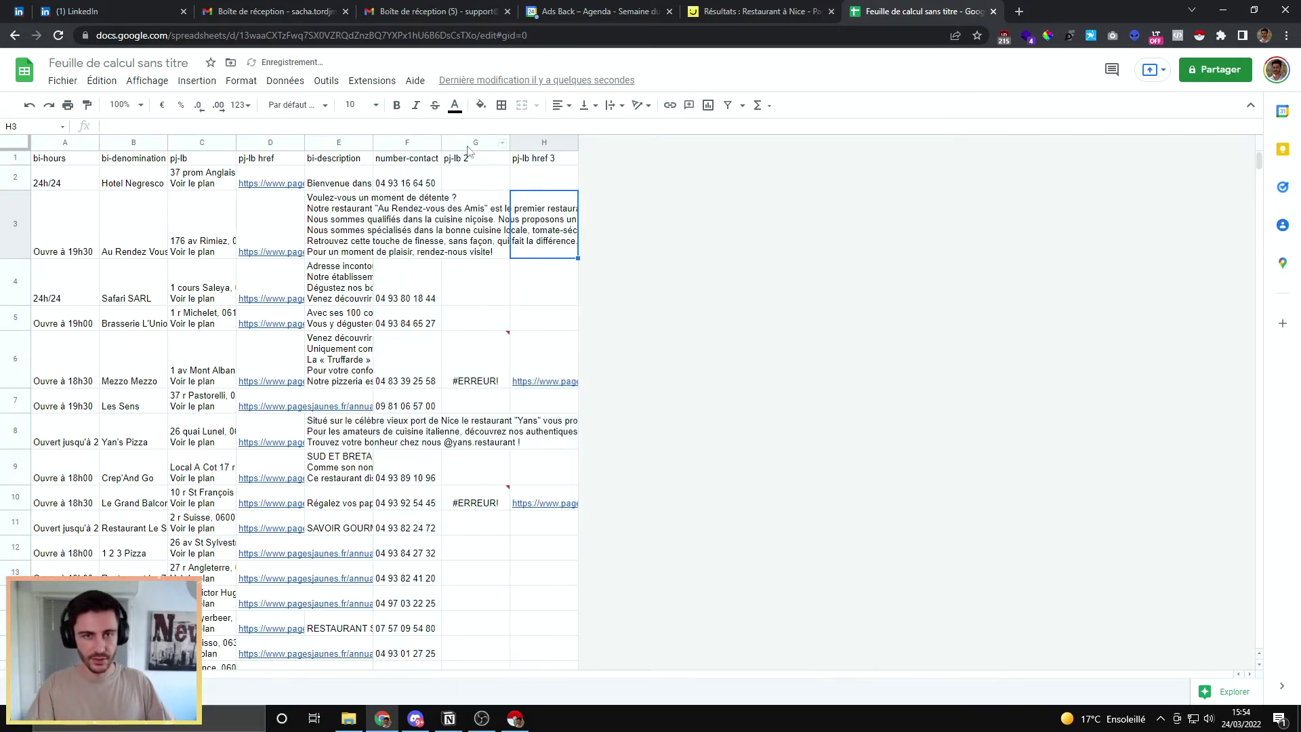
Delete the last two columns, pj-lb 2 and pj-lb href 3.
{"action": "left_click_drag", "start_coordinate": [475, 142], "coordinate": [541, 140]}
{"action": "right_click", "coordinate": [541, 140]}
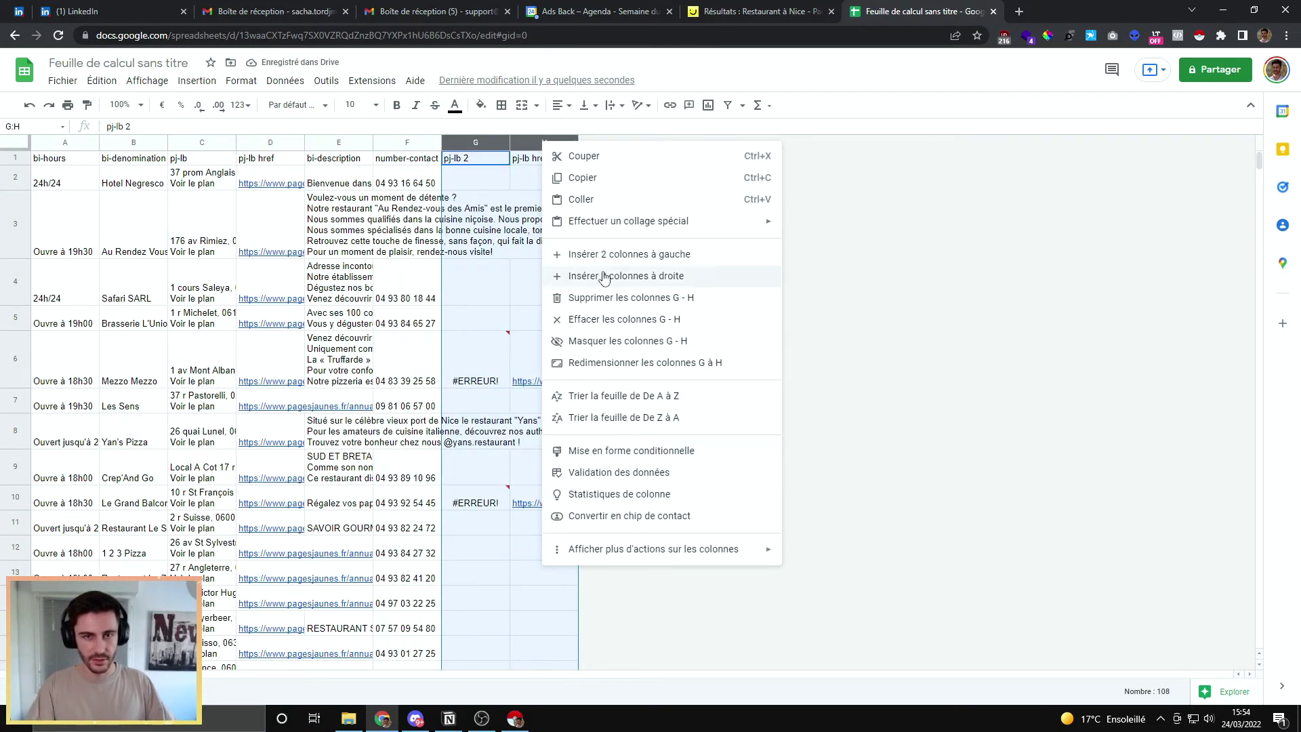
{"action": "left_click", "coordinate": [615, 300]}
{"action": "left_click", "coordinate": [407, 284]}
Widen the bi-description column to read its text, and delete that column.
{"action": "left_click_drag", "start_coordinate": [373, 143], "coordinate": [651, 143]}
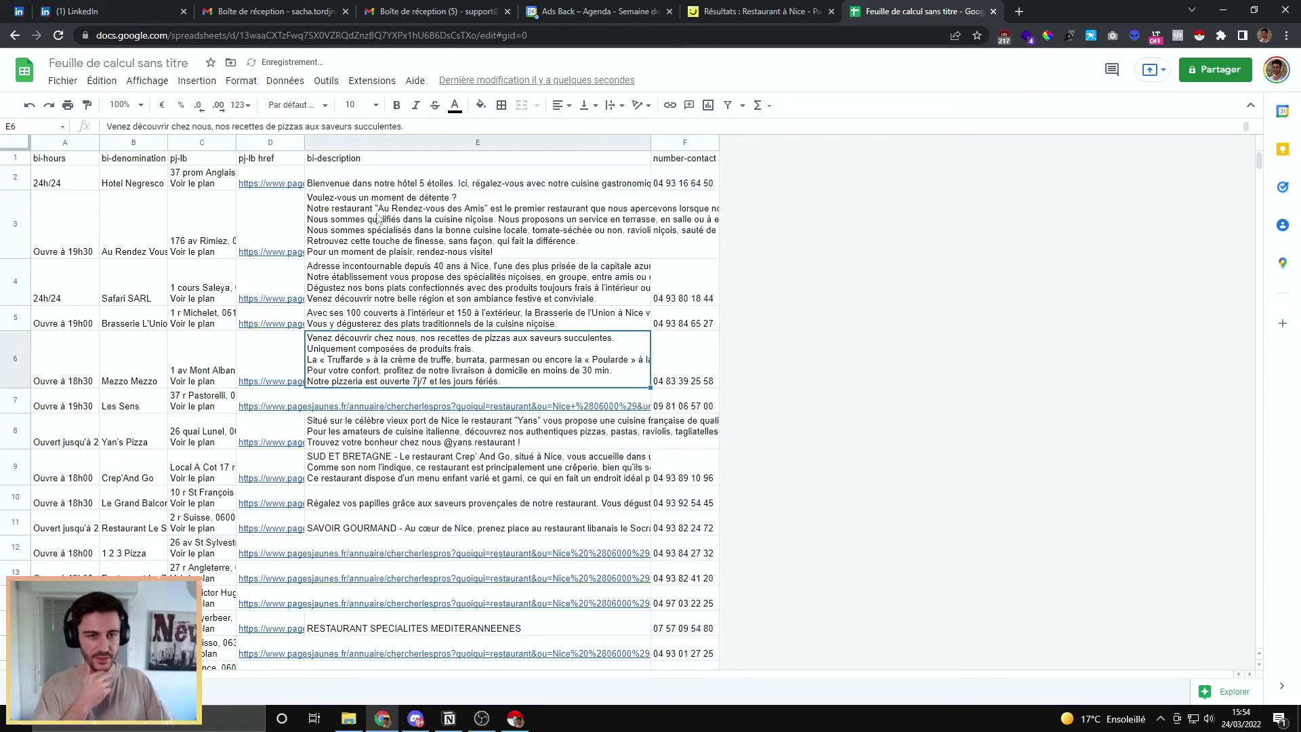
{"action": "right_click", "coordinate": [326, 141]}
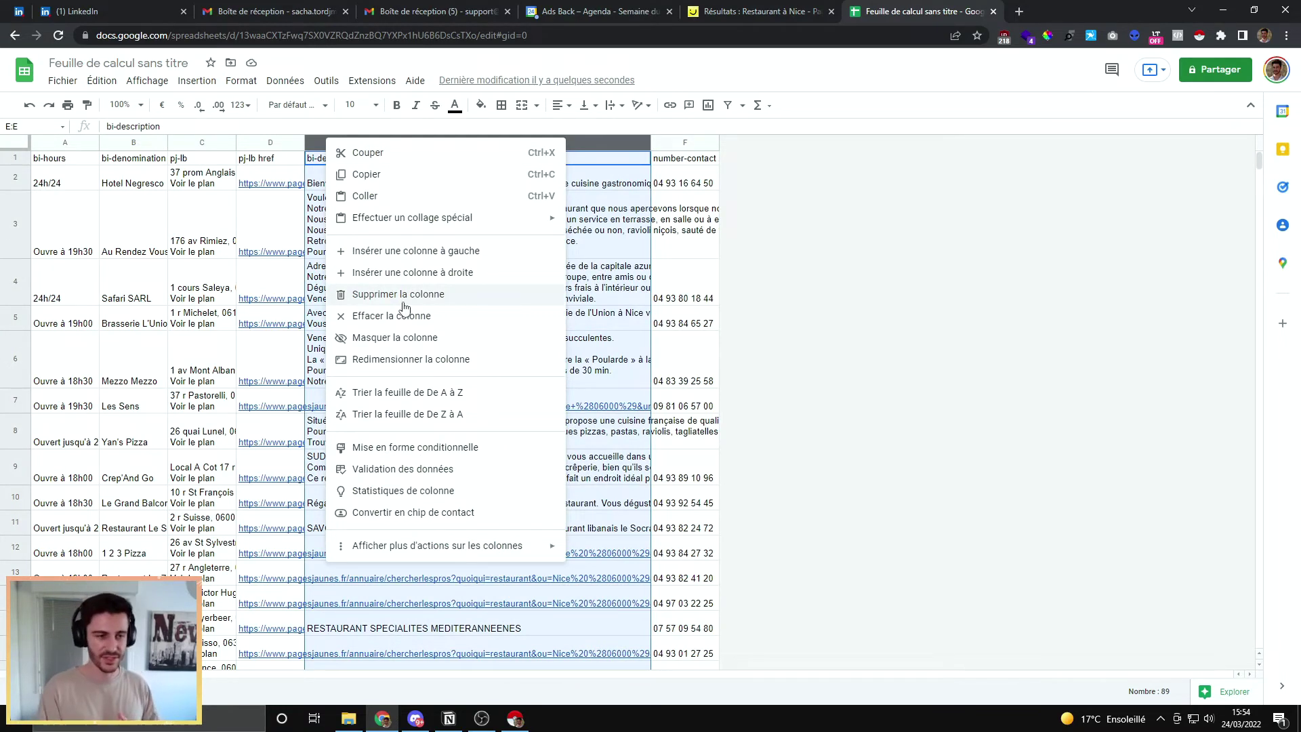
{"action": "left_click", "coordinate": [404, 307]}
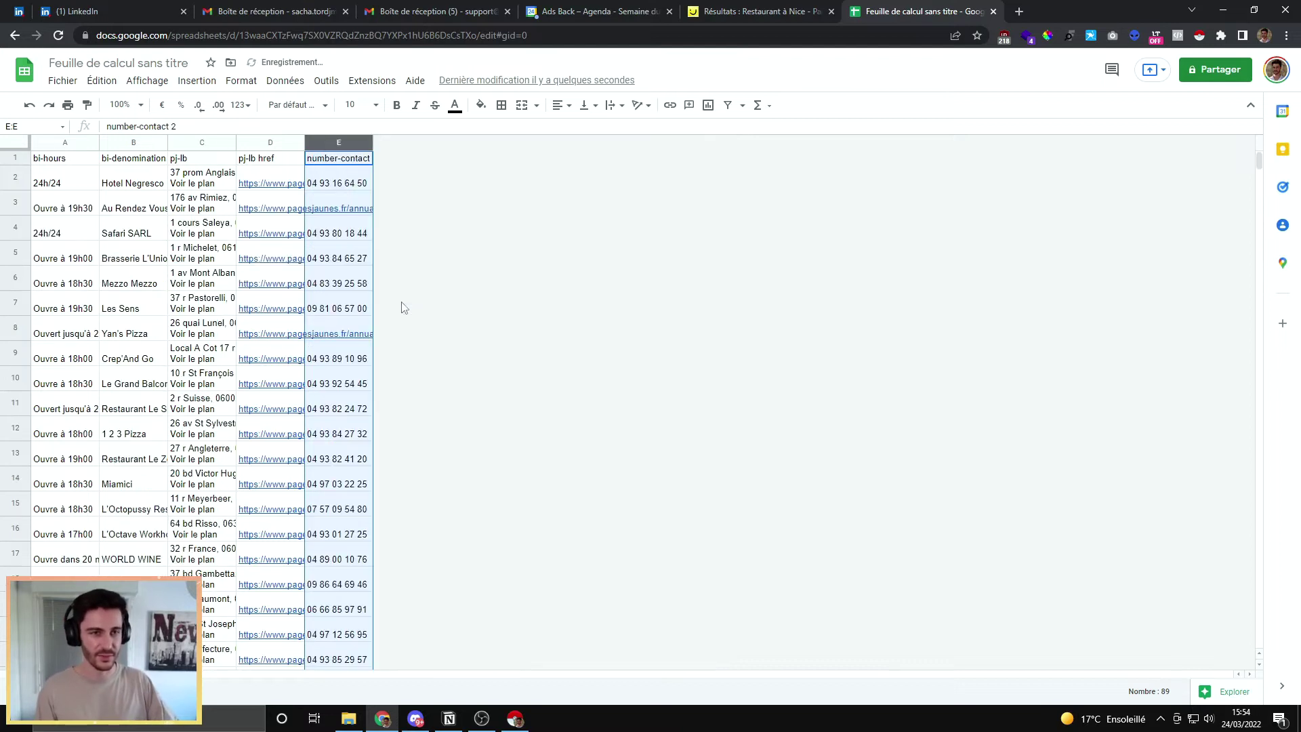
Delete the pj-lb href column that holds the PagesJaunes links.
{"action": "left_click_drag", "start_coordinate": [304, 141], "coordinate": [475, 142]}
{"action": "left_click", "coordinate": [281, 142]}
{"action": "right_click", "coordinate": [283, 142]}
{"action": "left_click", "coordinate": [347, 306]}
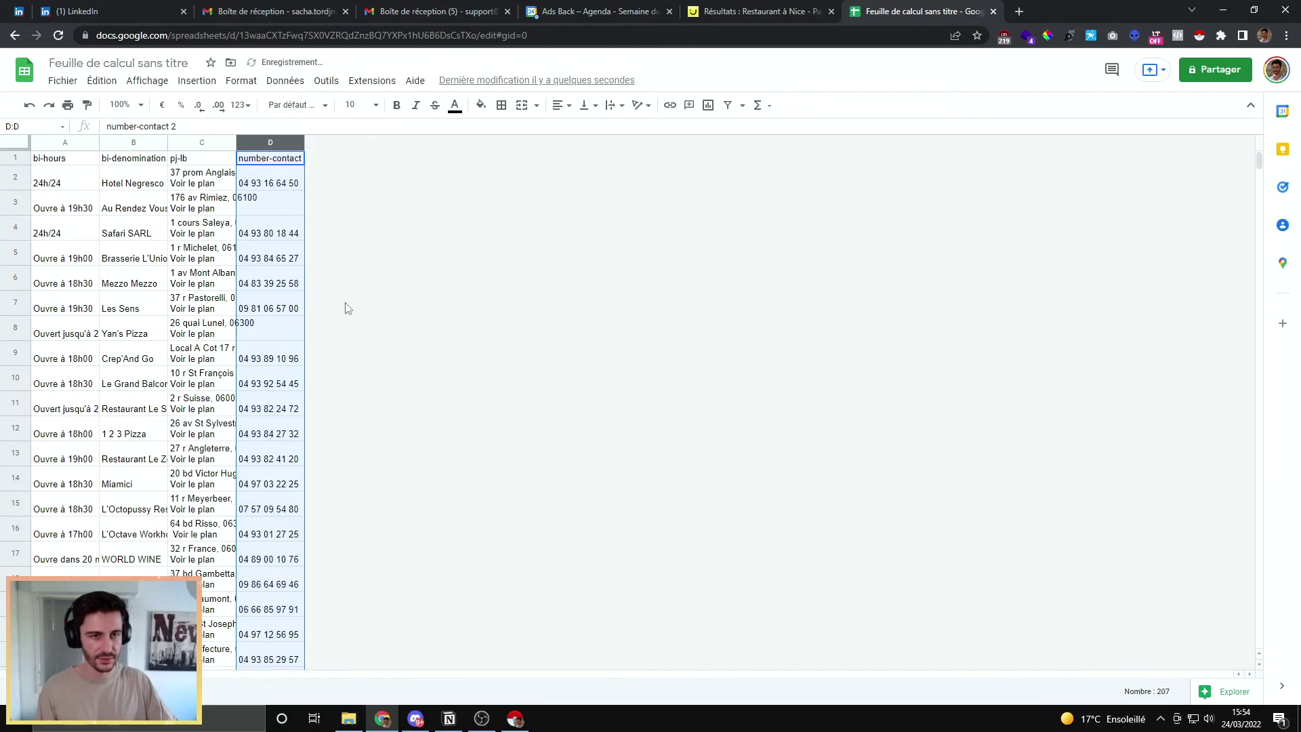
Widen the number-contact 2 column and the pj-lb address column so their contents fit.
{"action": "left_click", "coordinate": [359, 377]}
{"action": "left_click_drag", "start_coordinate": [303, 139], "coordinate": [475, 163]}
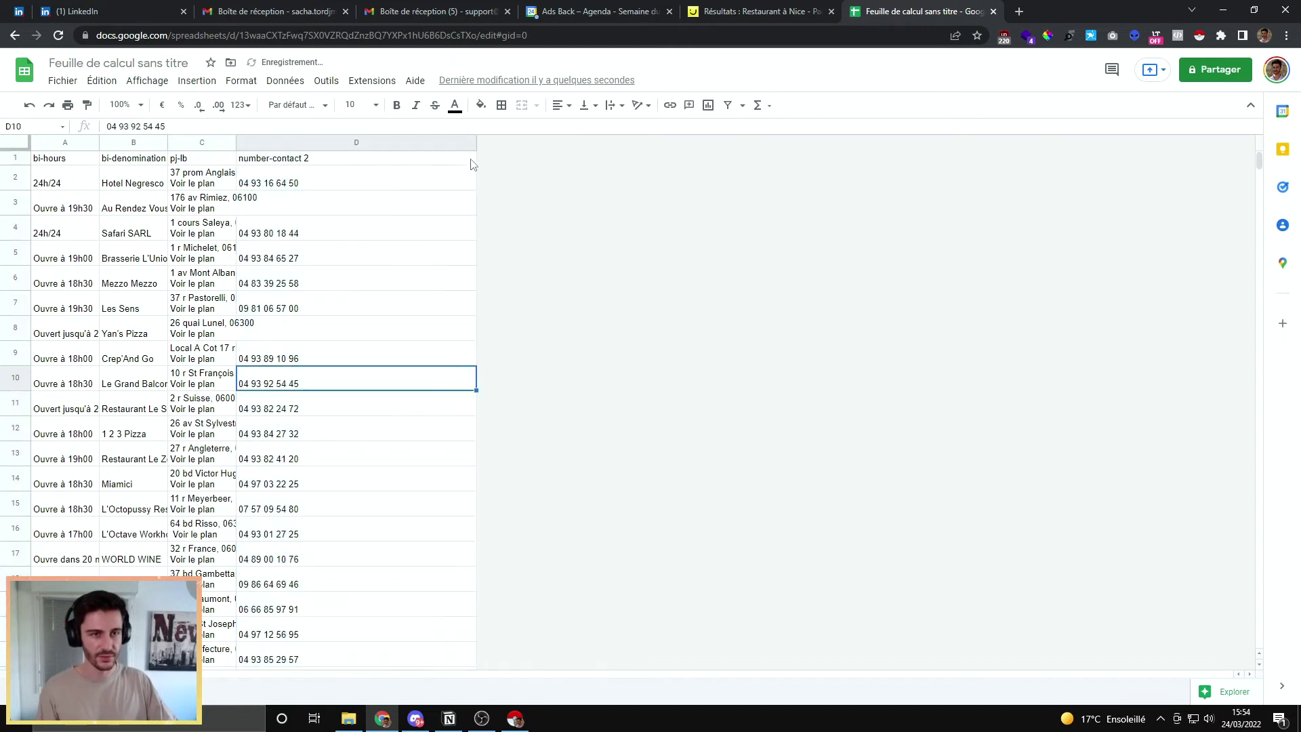
{"action": "left_click_drag", "start_coordinate": [235, 141], "coordinate": [418, 141]}
{"action": "left_click", "coordinate": [459, 181]}
{"action": "left_click", "coordinate": [466, 207]}
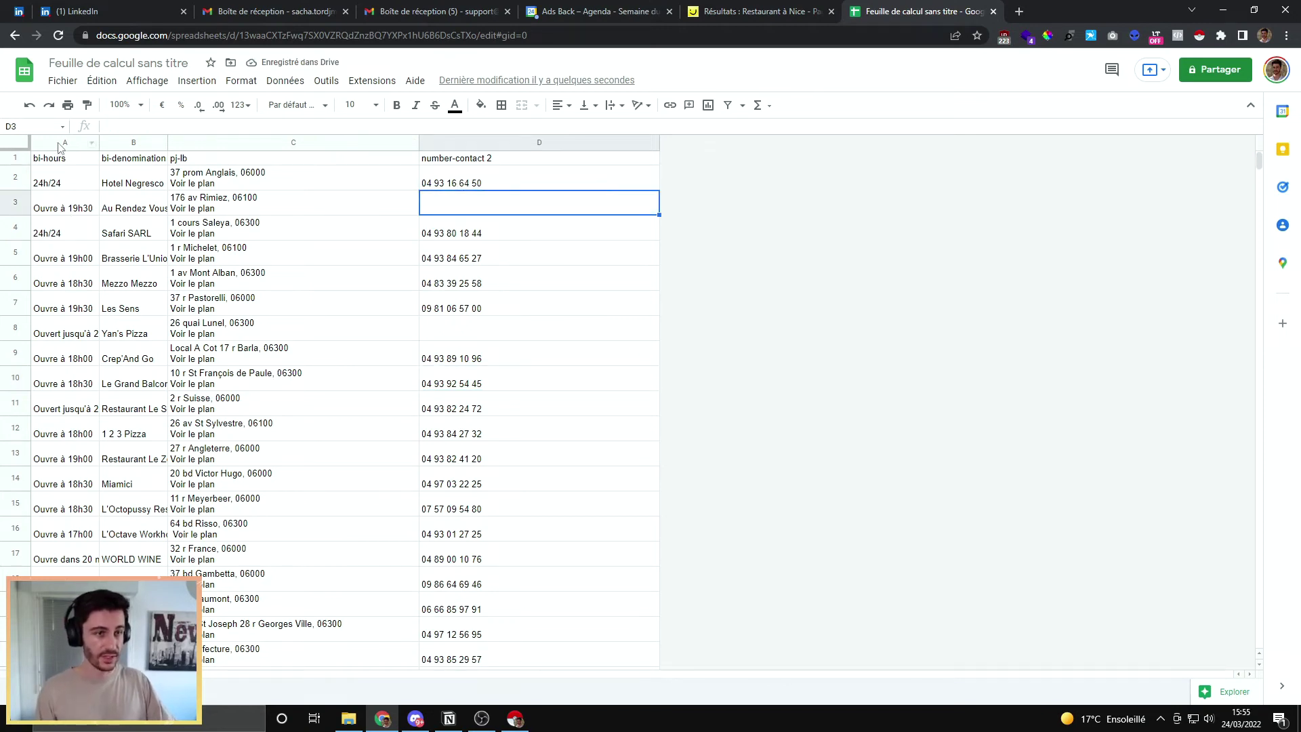
Widen the bi-hours column and place the bi-denomination column before it as column A.
{"action": "left_click_drag", "start_coordinate": [97, 141], "coordinate": [677, 160]}
{"action": "left_click", "coordinate": [216, 142]}
{"action": "left_click", "coordinate": [119, 229]}
Format the header cells A1:D1 in bold with a black fill and white text.
{"action": "left_click", "coordinate": [397, 105]}
{"action": "left_click", "coordinate": [481, 105]}
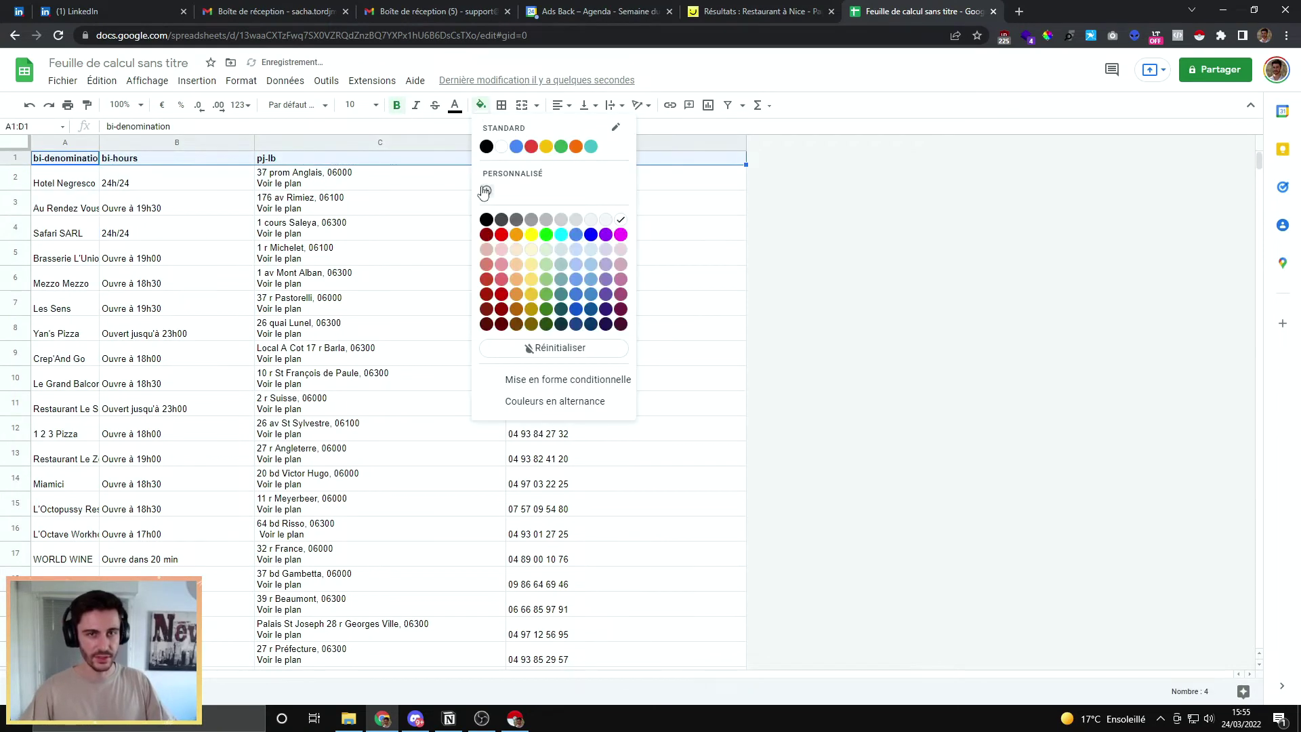
{"action": "left_click", "coordinate": [489, 219]}
{"action": "left_click", "coordinate": [455, 105]}
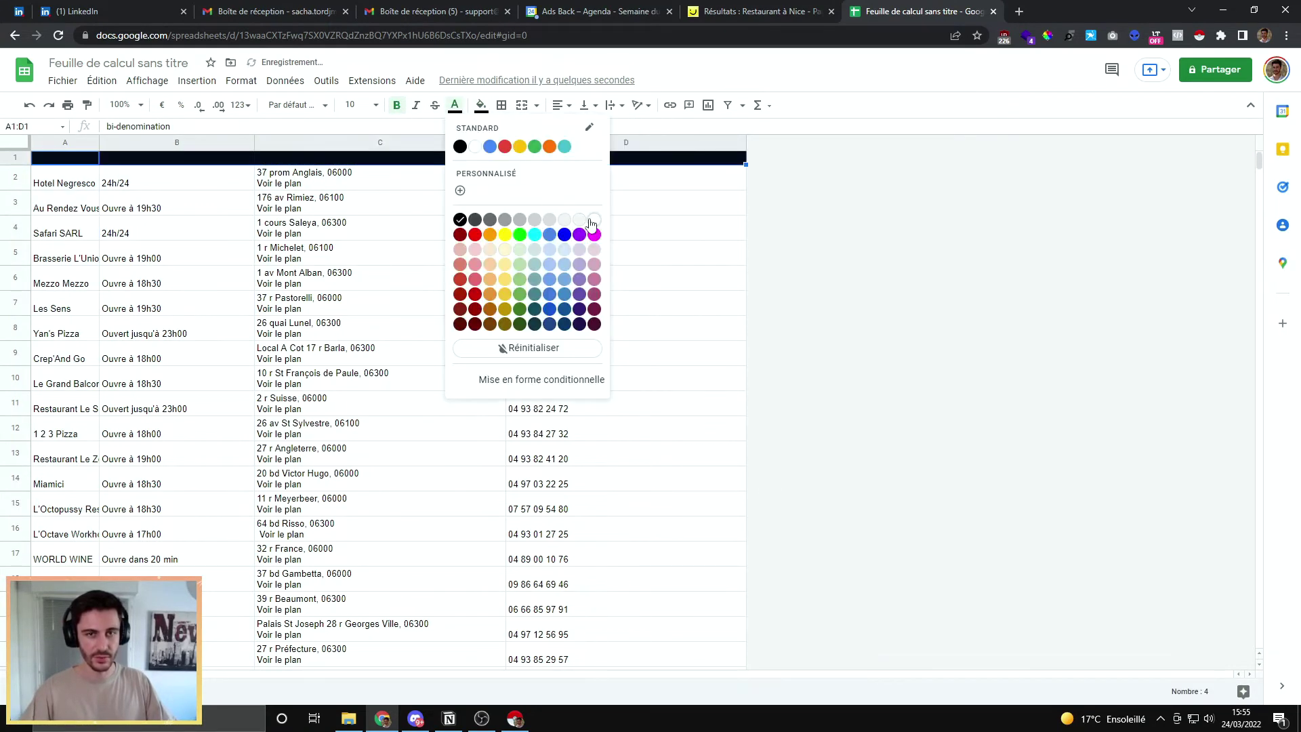
{"action": "left_click", "coordinate": [594, 220]}
{"action": "left_click", "coordinate": [348, 256]}
Rename the headers in A1 and B1 as "Restaurants" and "Horaires d'ouverture".
{"action": "left_click", "coordinate": [59, 153]}
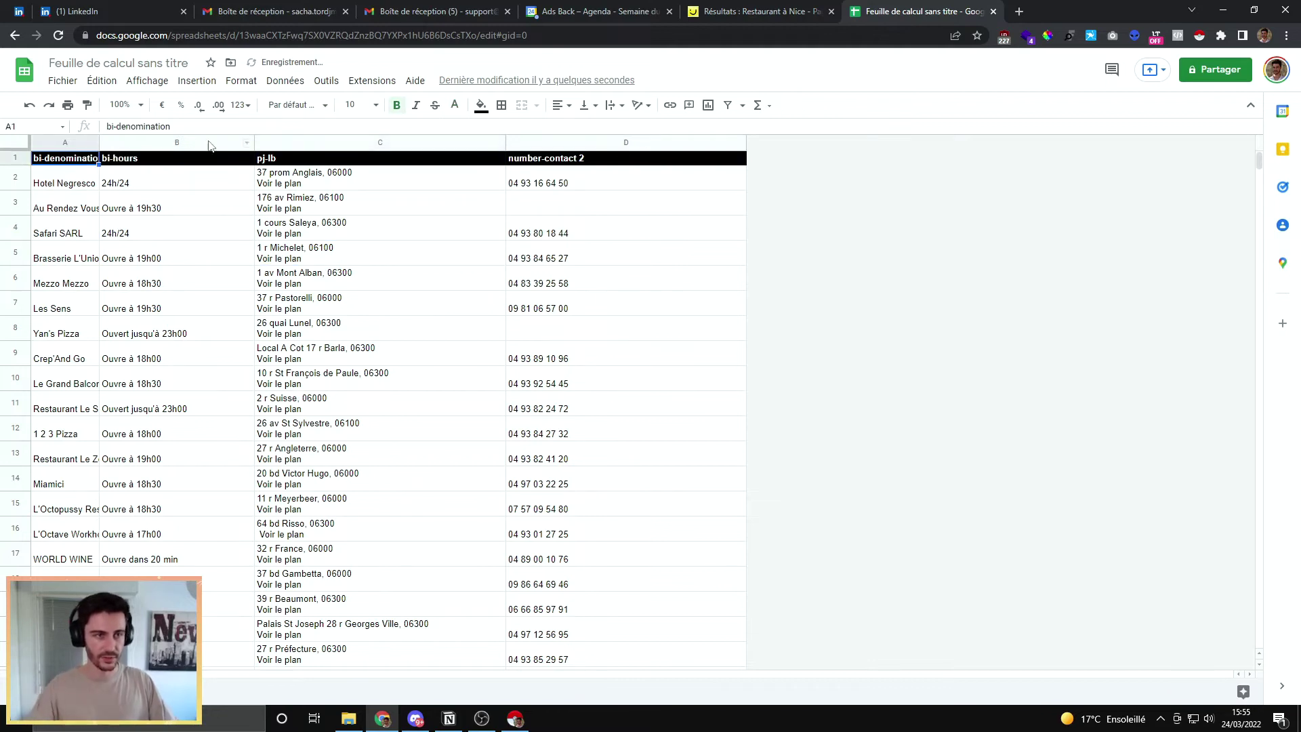
{"action": "left_click_drag", "start_coordinate": [207, 128], "coordinate": [29, 121]}
{"action": "type", "text": "Restaur"}
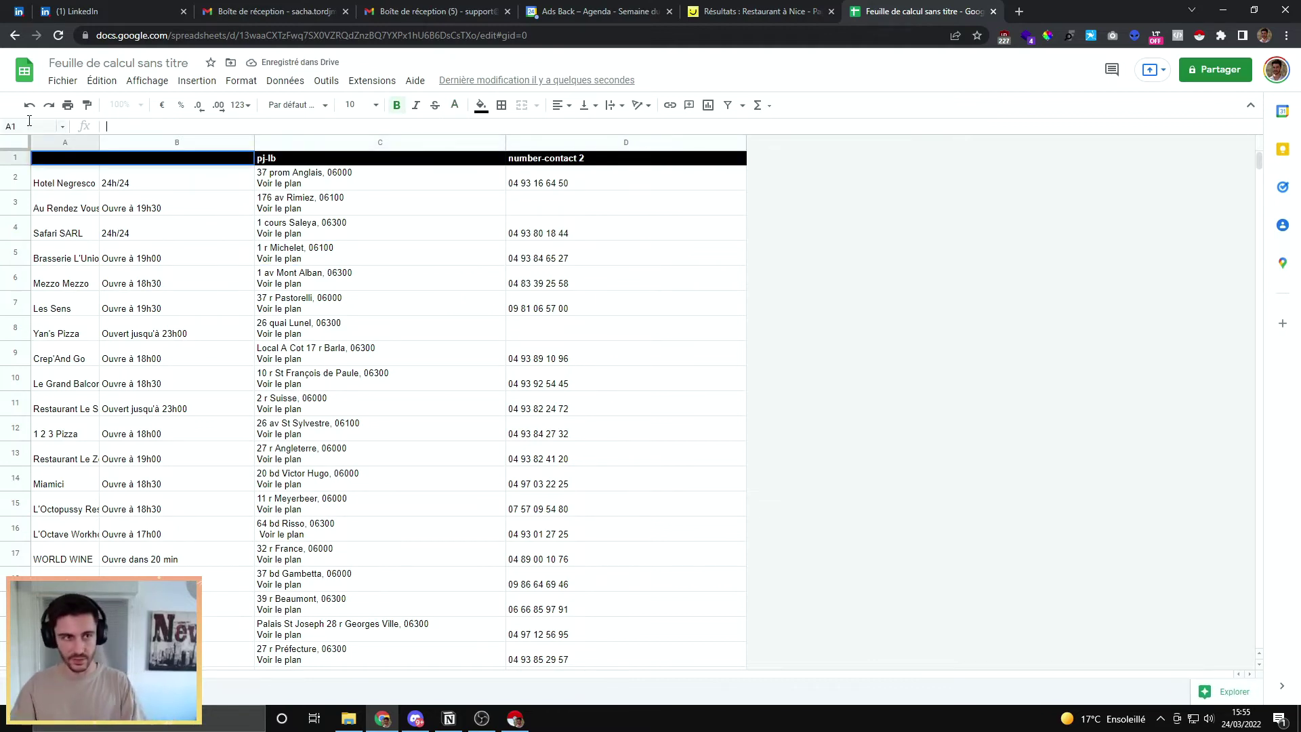
{"action": "type", "text": "ants"}
{"action": "key", "text": "Return"}
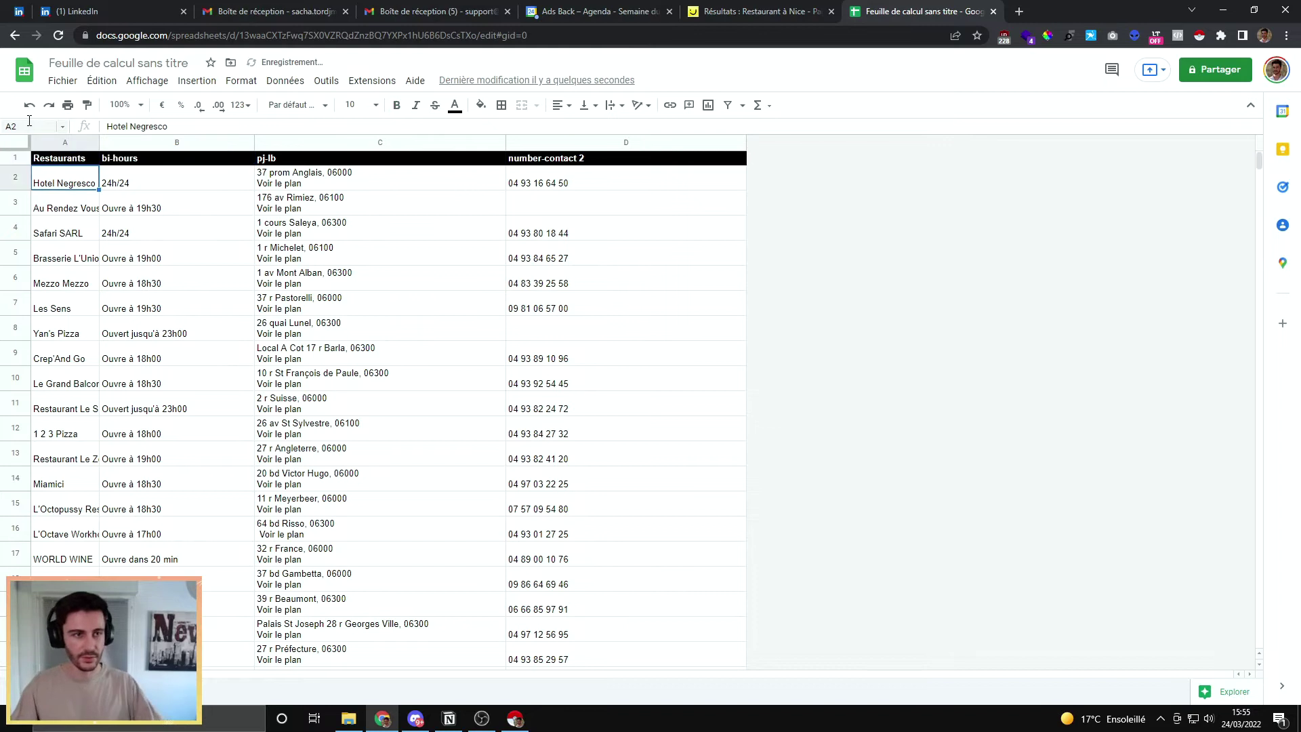
{"action": "left_click", "coordinate": [133, 163]}
{"action": "type", "text": "Ou"}
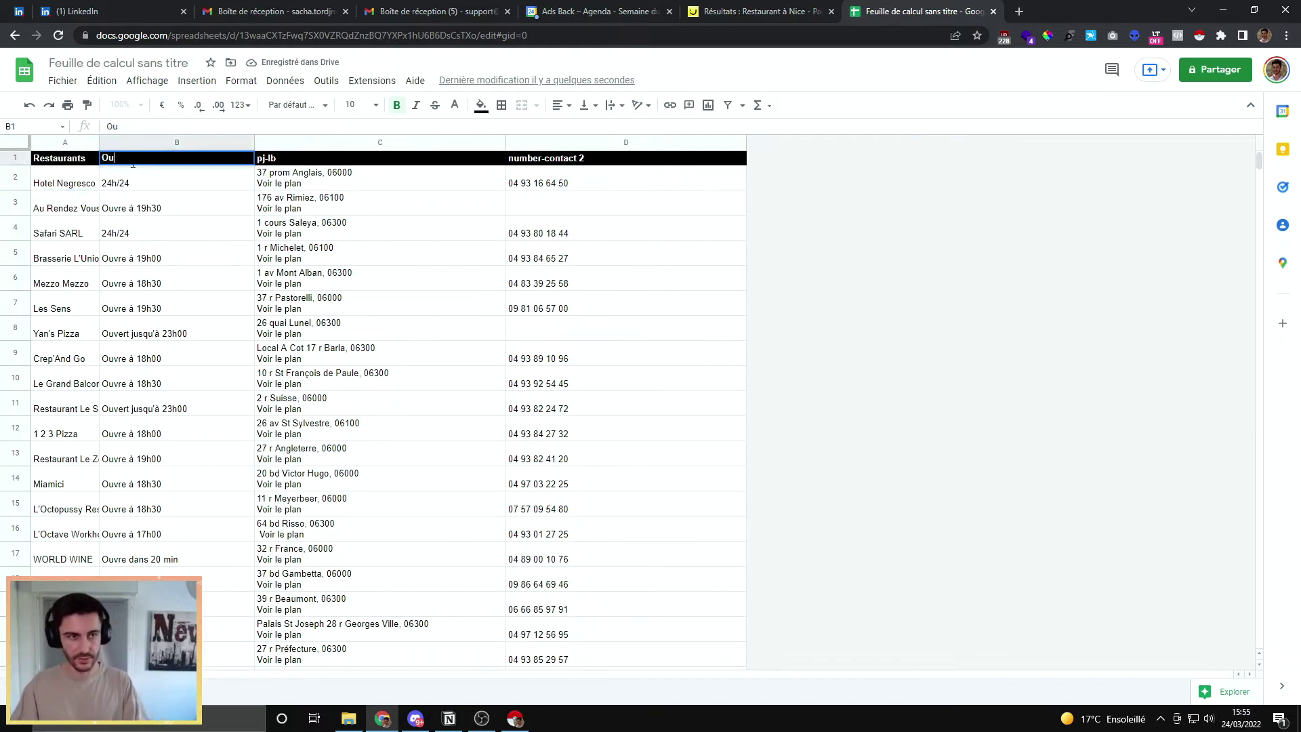
{"action": "type", "text": "Horaires d'ouverture"}
{"action": "key", "text": "Return"}
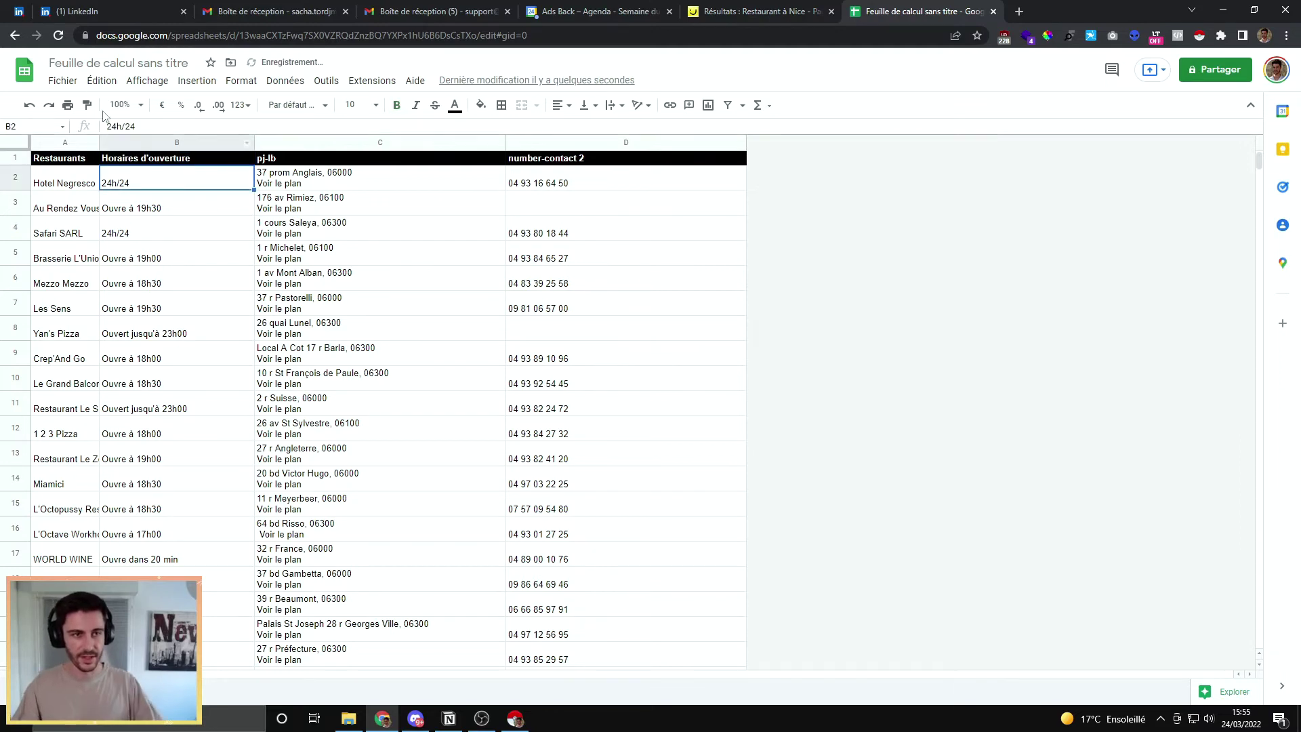
Rename the headers in C1 and D1 as "Adresse" and "Numéro de téléphone".
{"action": "left_click", "coordinate": [300, 160]}
{"action": "type", "text": "Adresse"}
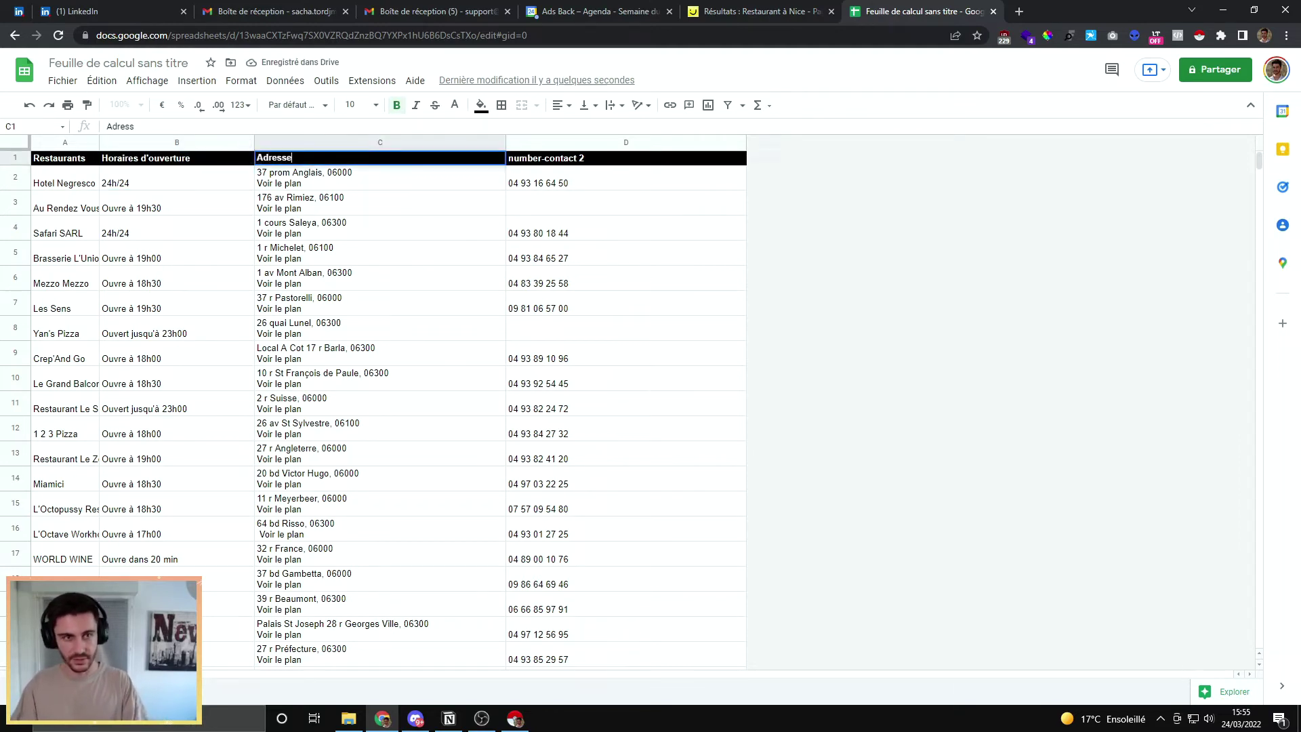
{"action": "key", "text": "Return"}
{"action": "double_click", "coordinate": [528, 161]}
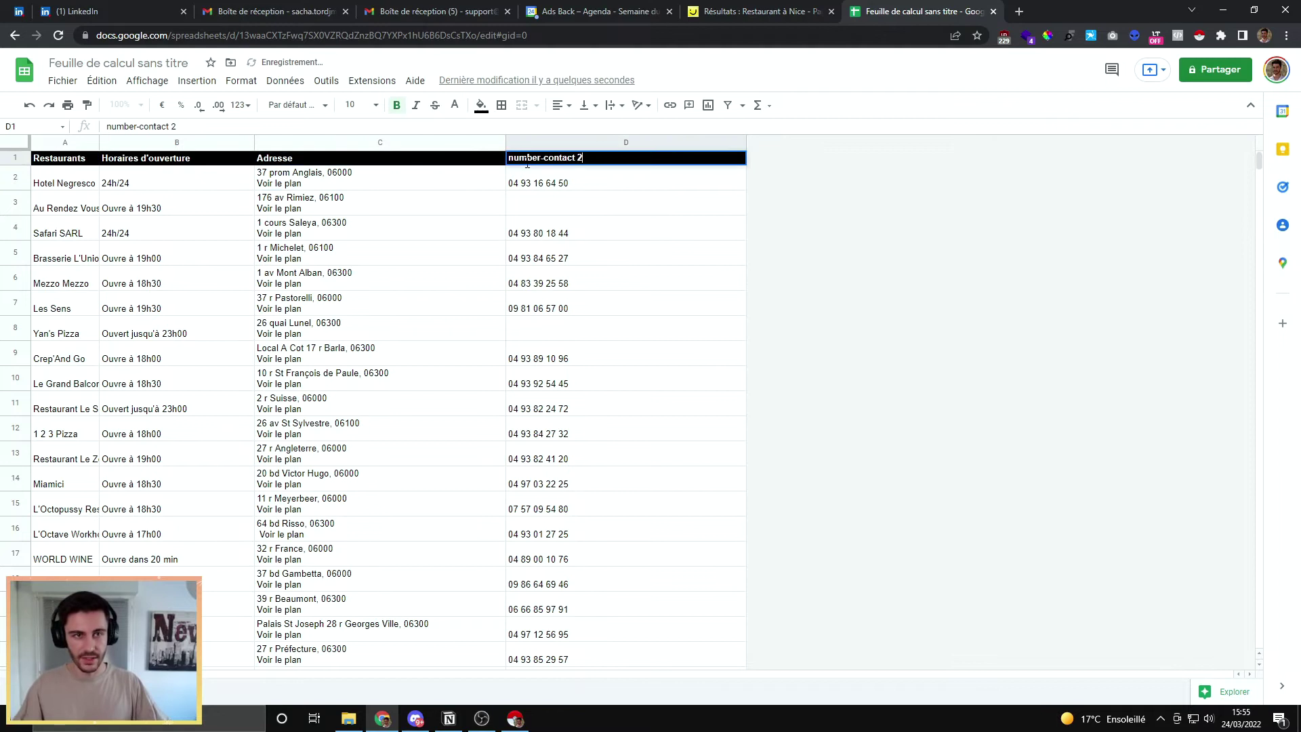
{"action": "key", "text": "ctrl+a"}
{"action": "type", "text": "Numér"}
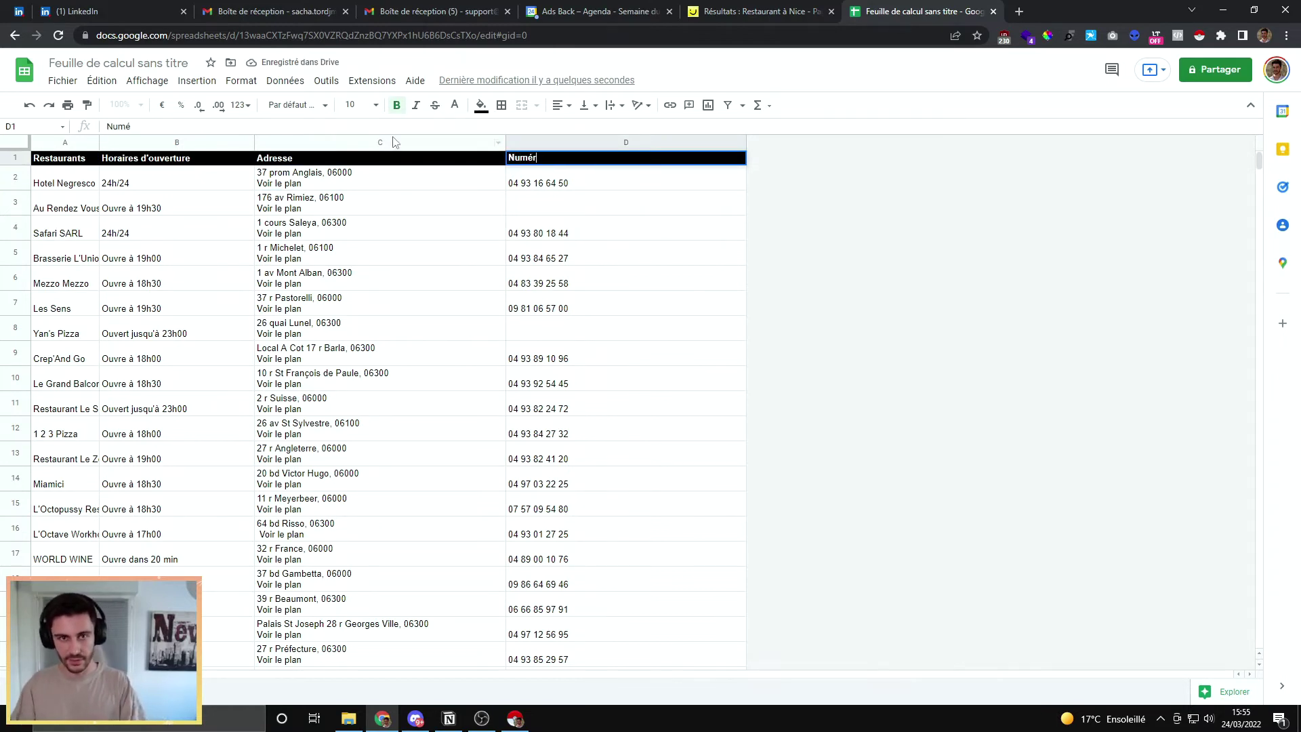
{"action": "type", "text": "o de téléphone"}
{"action": "key", "text": "Return"}
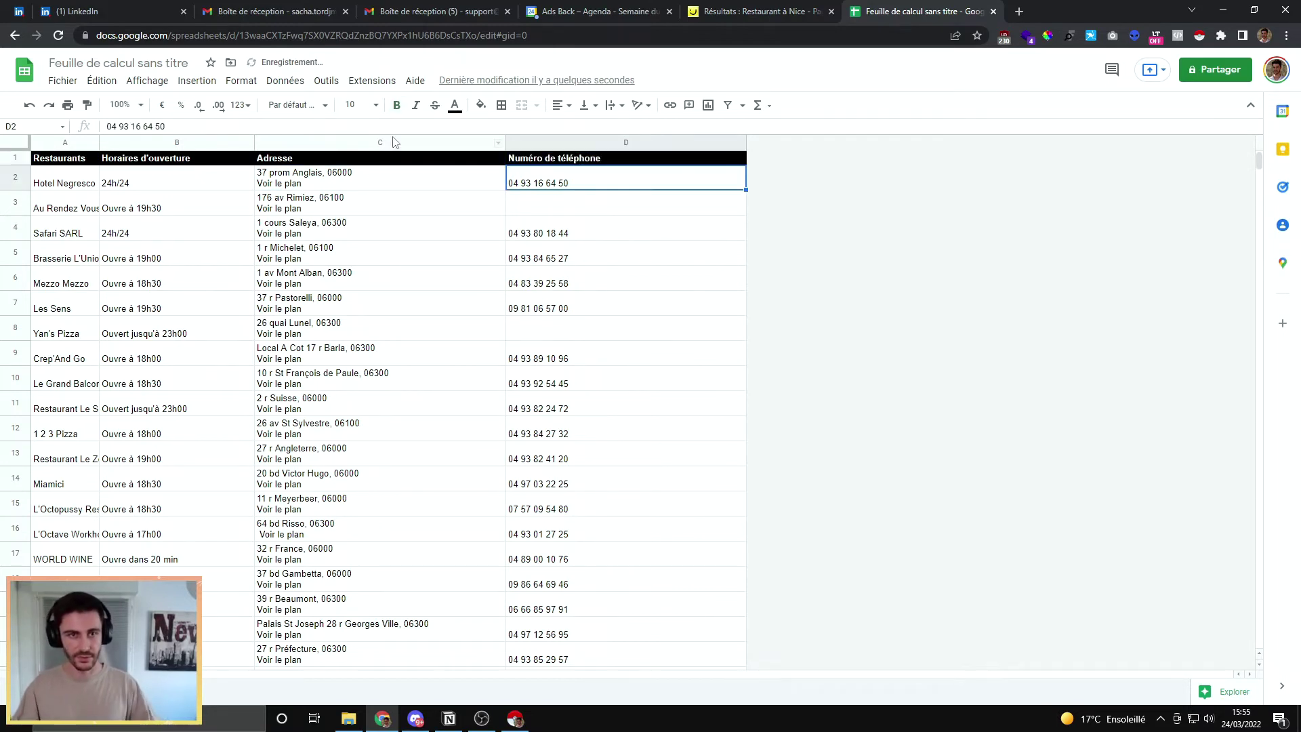
Widen the Restaurants column to show full names and narrow the other three columns to fit their contents.
{"action": "left_click_drag", "start_coordinate": [99, 142], "coordinate": [175, 143]}
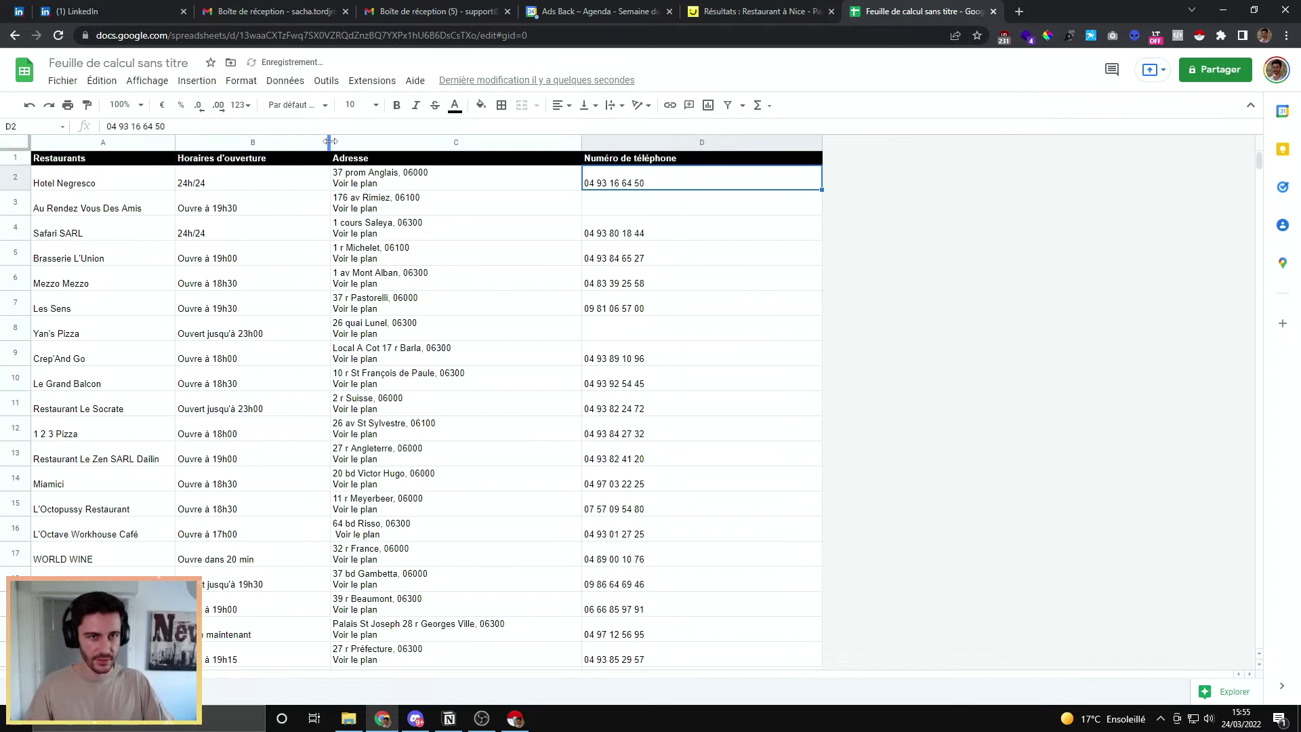
{"action": "left_click_drag", "start_coordinate": [331, 142], "coordinate": [302, 143]}
{"action": "left_click_drag", "start_coordinate": [554, 139], "coordinate": [505, 143]}
{"action": "left_click_drag", "start_coordinate": [744, 142], "coordinate": [623, 145]}
{"action": "left_click", "coordinate": [840, 263]}
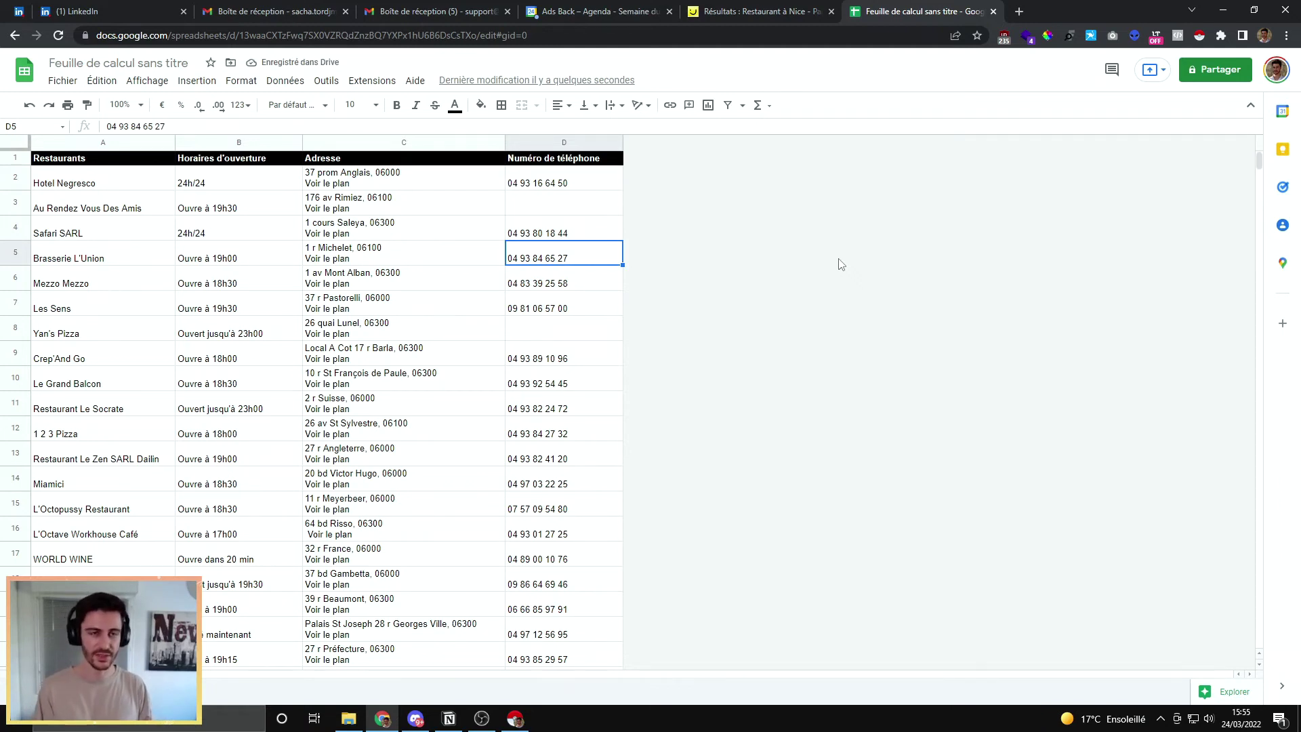
Insert a column after Numéro de téléphone with the header "Contacté ?" and a checkbox in E2.
{"action": "right_click", "coordinate": [558, 142]}
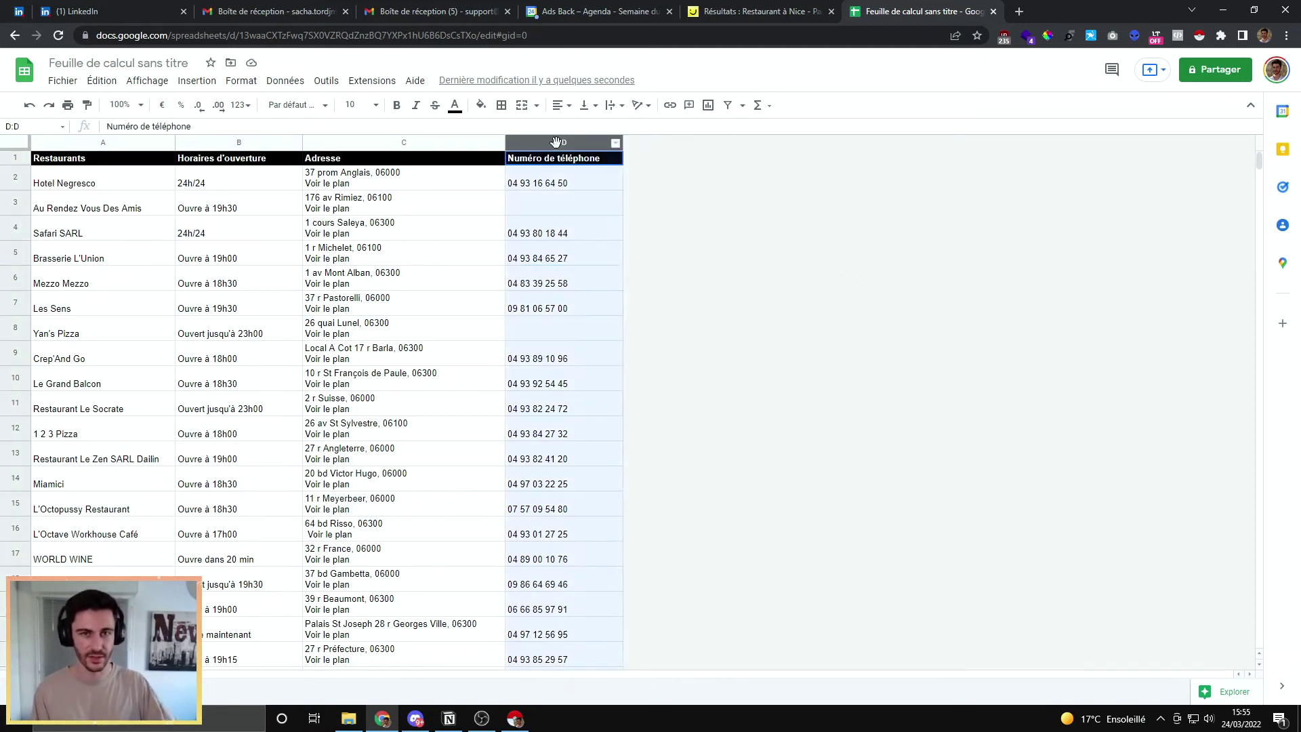
{"action": "left_click", "coordinate": [622, 279]}
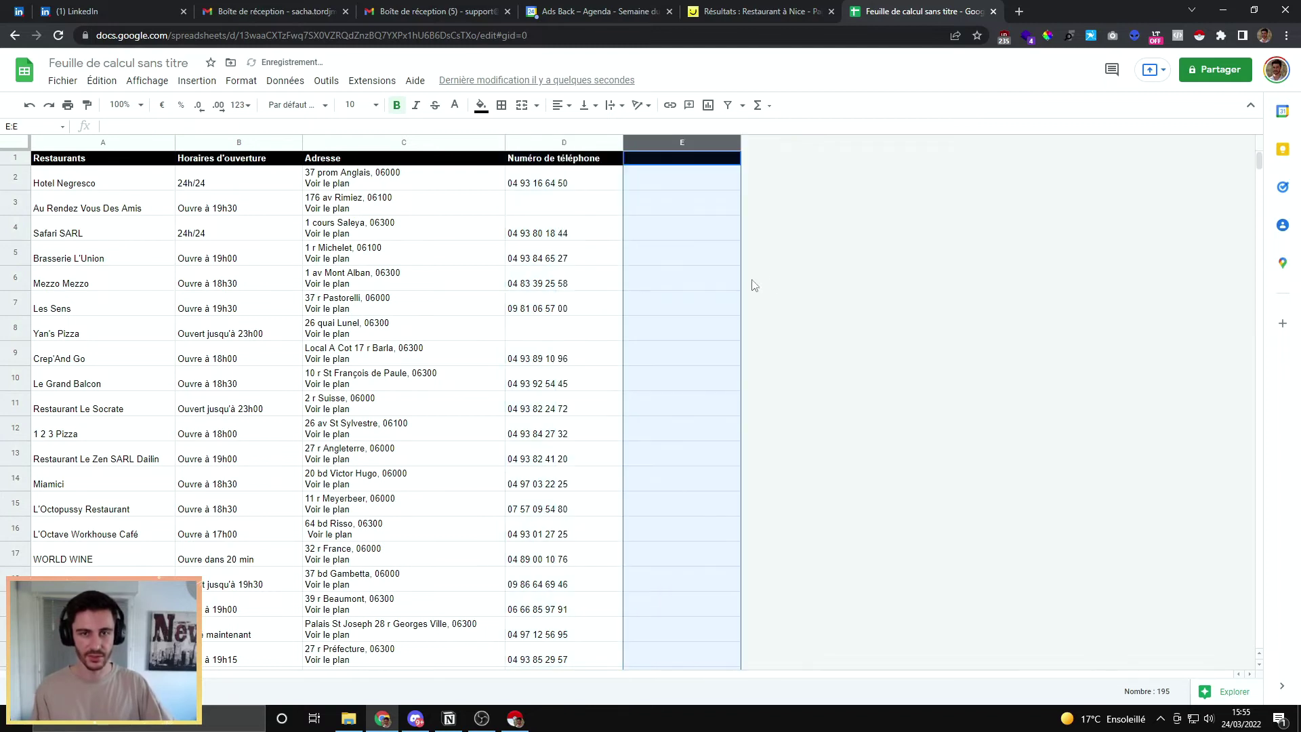
{"action": "left_click", "coordinate": [732, 279]}
{"action": "double_click", "coordinate": [650, 159]}
{"action": "type", "text": "COntacté ?"}
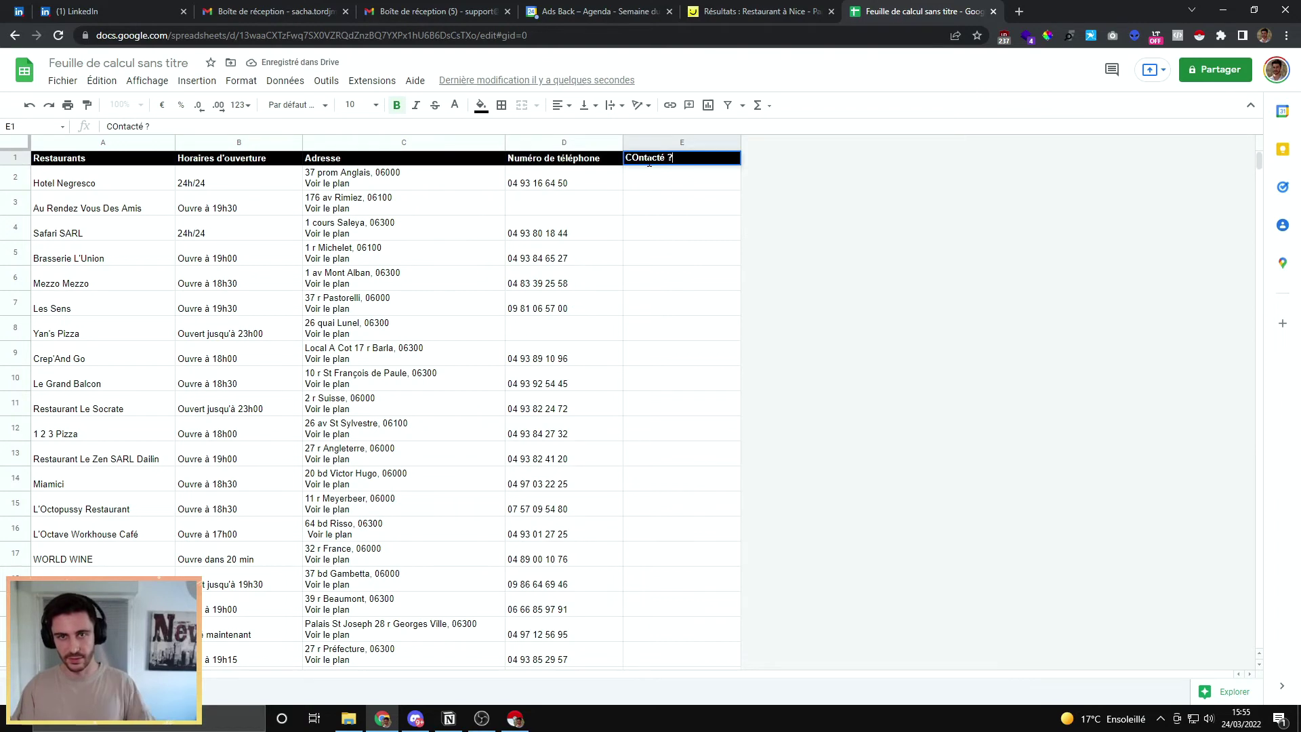
{"action": "key", "text": "Return"}
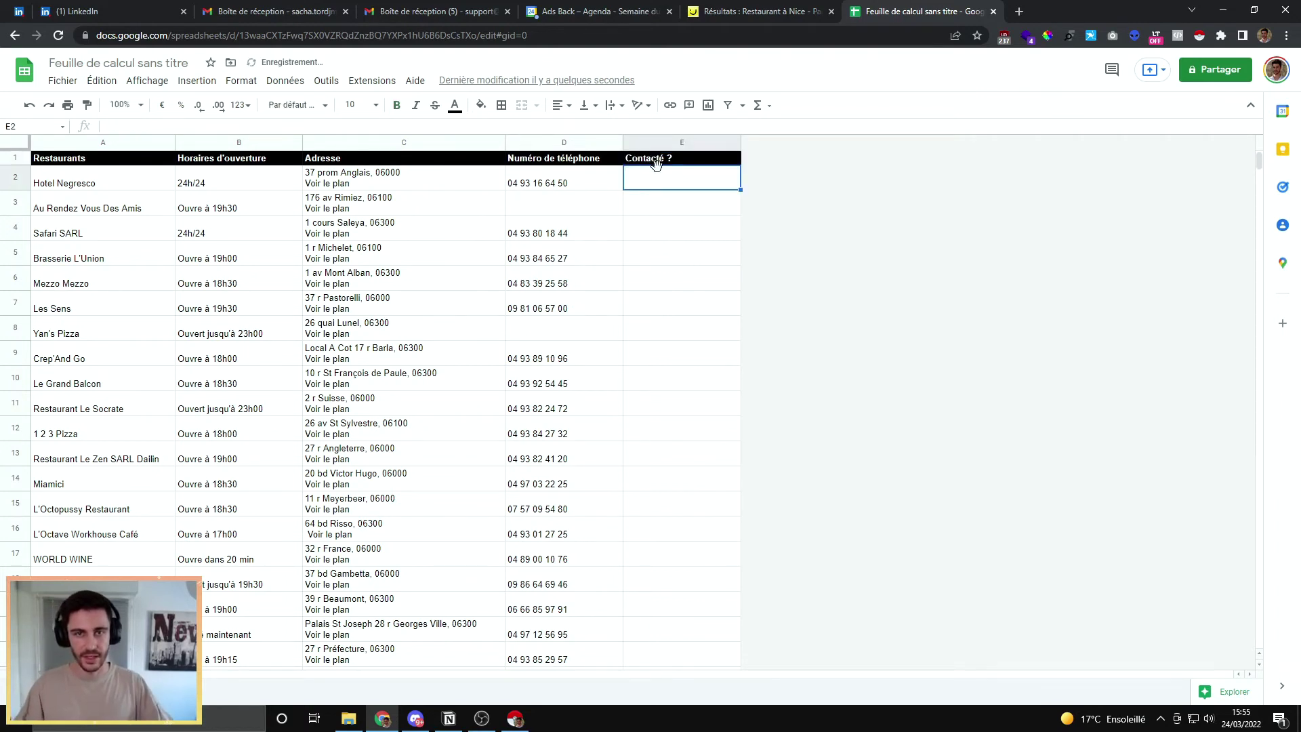
{"action": "left_click", "coordinate": [207, 80]}
{"action": "left_click", "coordinate": [250, 346]}
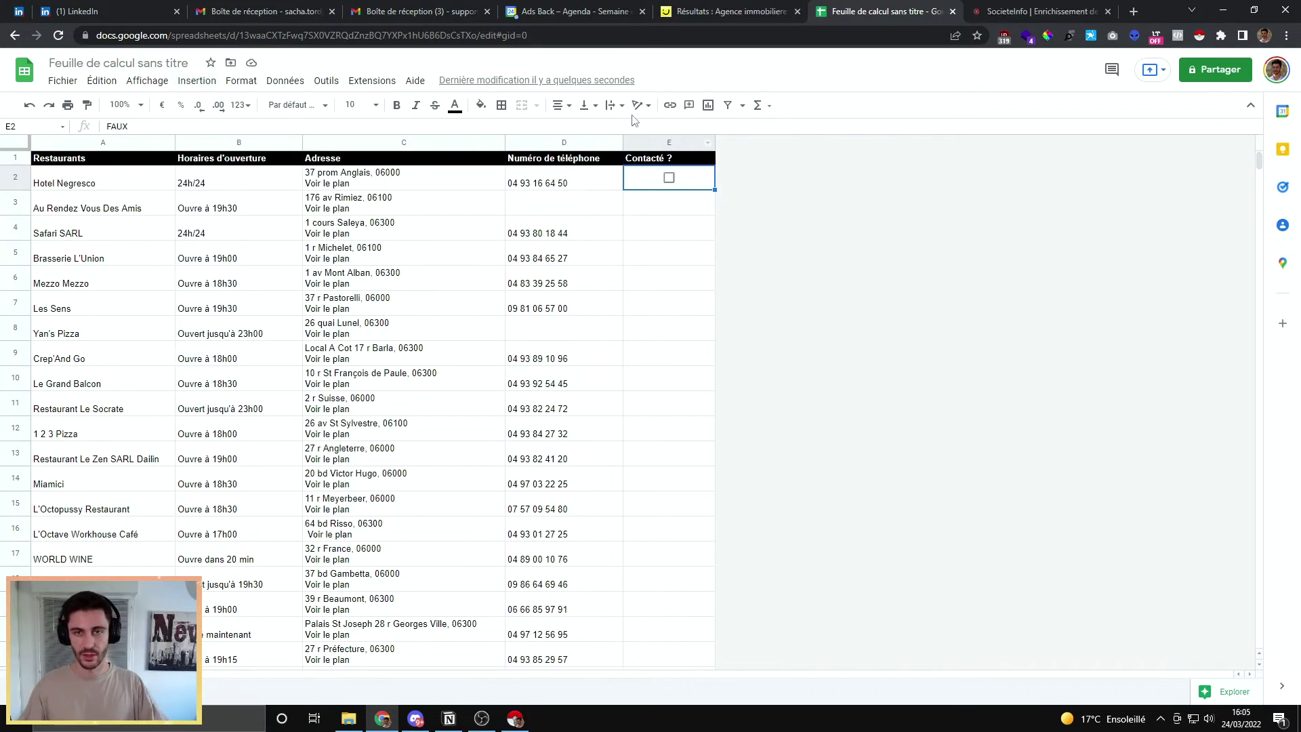
Insert a column to the right of Contacté ? and clear the checkbox copied into F2.
{"action": "right_click", "coordinate": [659, 143]}
{"action": "left_click", "coordinate": [874, 275]}
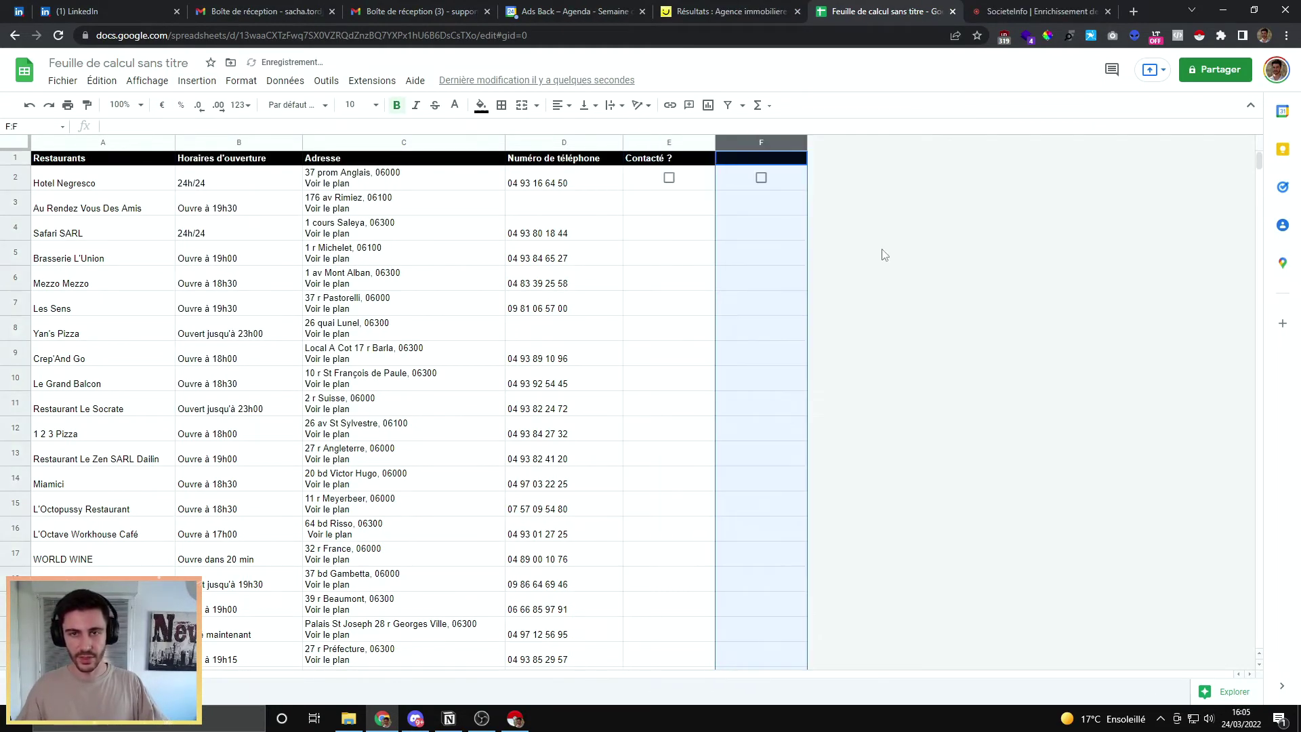
{"action": "left_click", "coordinate": [761, 178]}
{"action": "key", "text": "Delete"}
Give column F the header "Commentaires" and widen it to leave room for notes.
{"action": "left_click", "coordinate": [759, 158]}
{"action": "type", "text": "Commentaires"}
{"action": "key", "text": "Return"}
{"action": "left_click_drag", "start_coordinate": [805, 145], "coordinate": [937, 145]}
{"action": "left_click", "coordinate": [813, 203]}
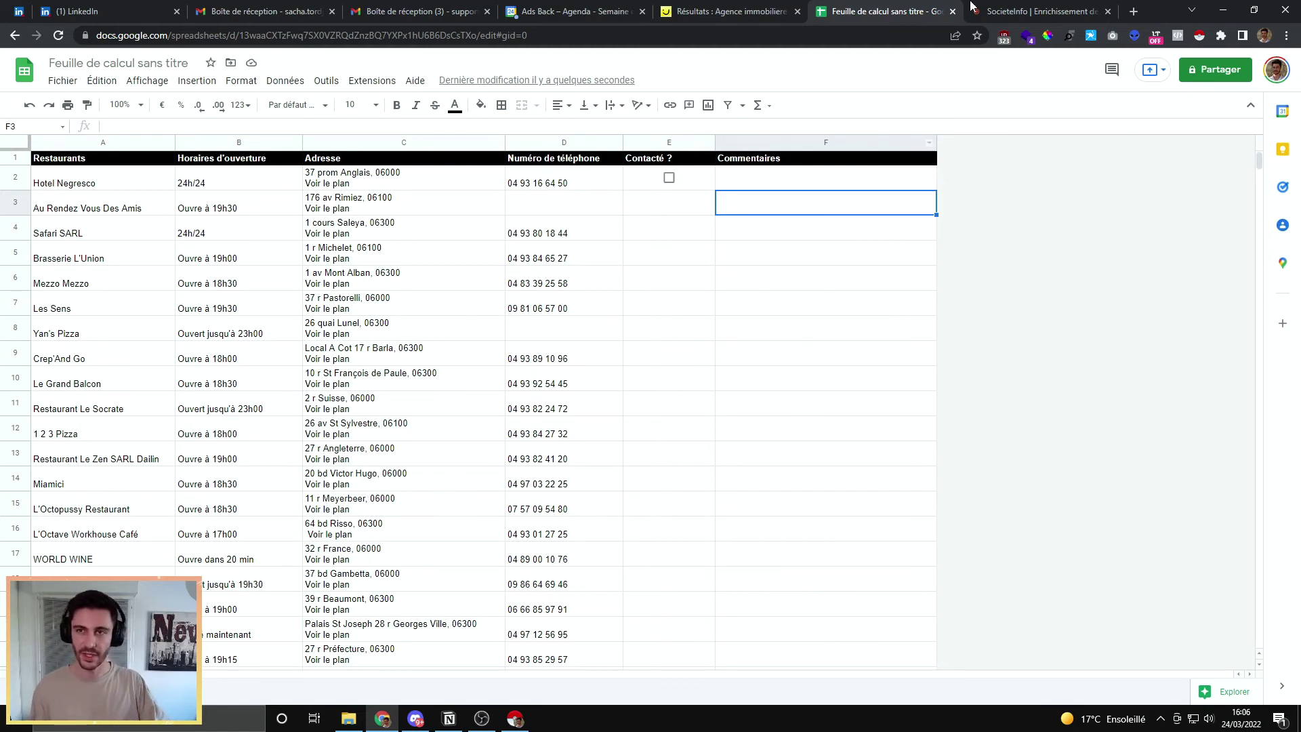
View the SocieteInfo home page, and return to the restaurant spreadsheet.
{"action": "left_click", "coordinate": [1005, 12]}
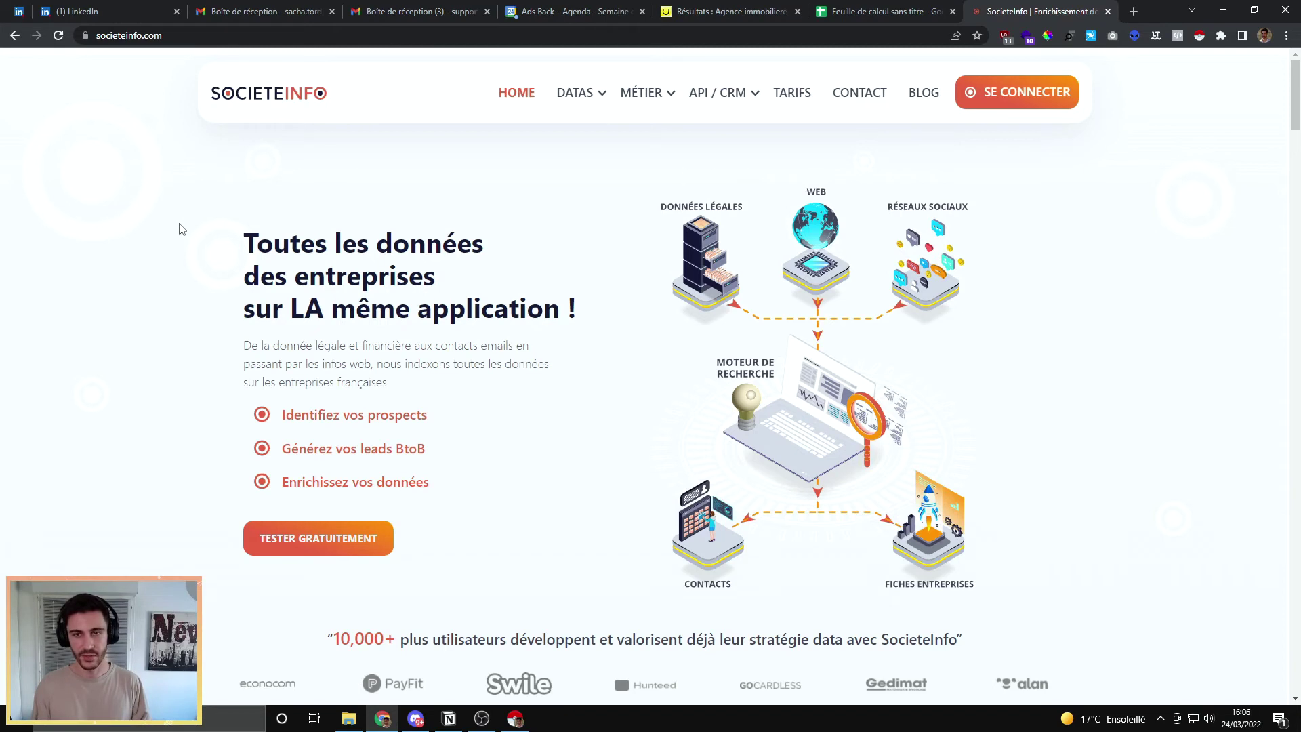
{"action": "key", "text": "ctrl+shift+Tab"}
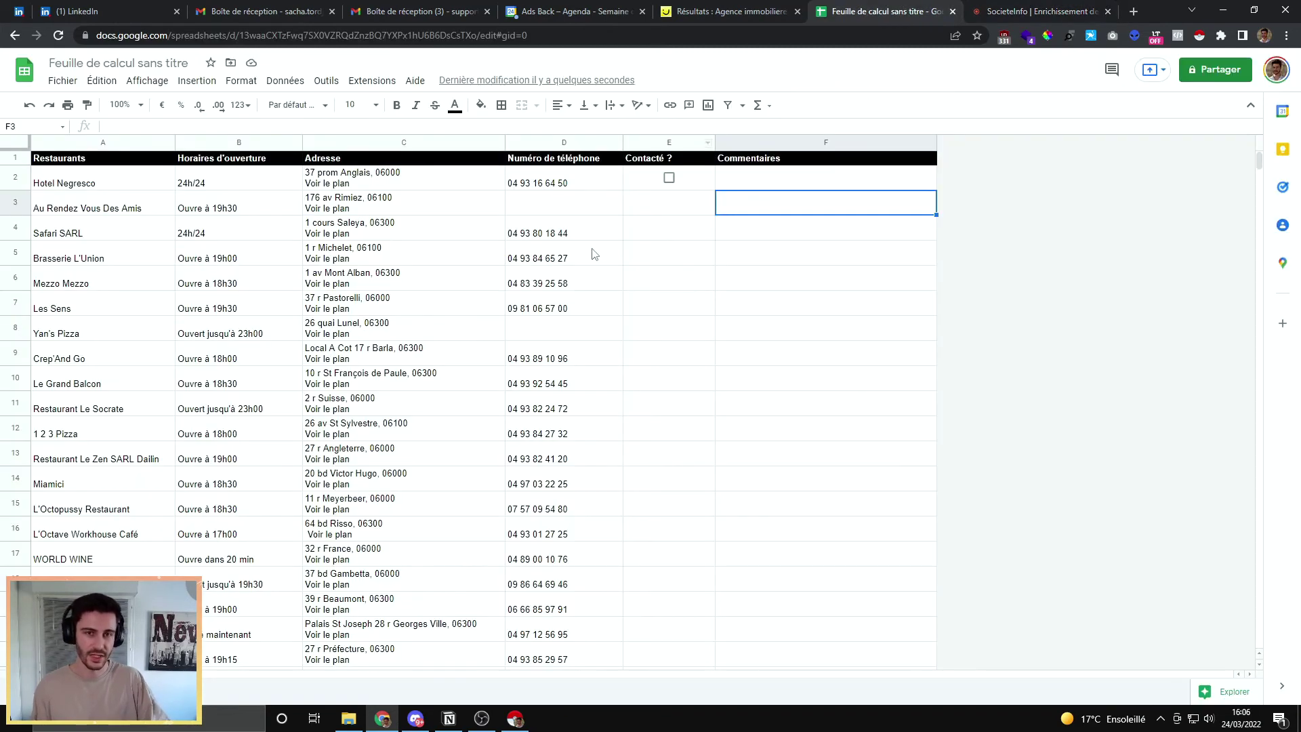
{"action": "left_click", "coordinate": [620, 253]}
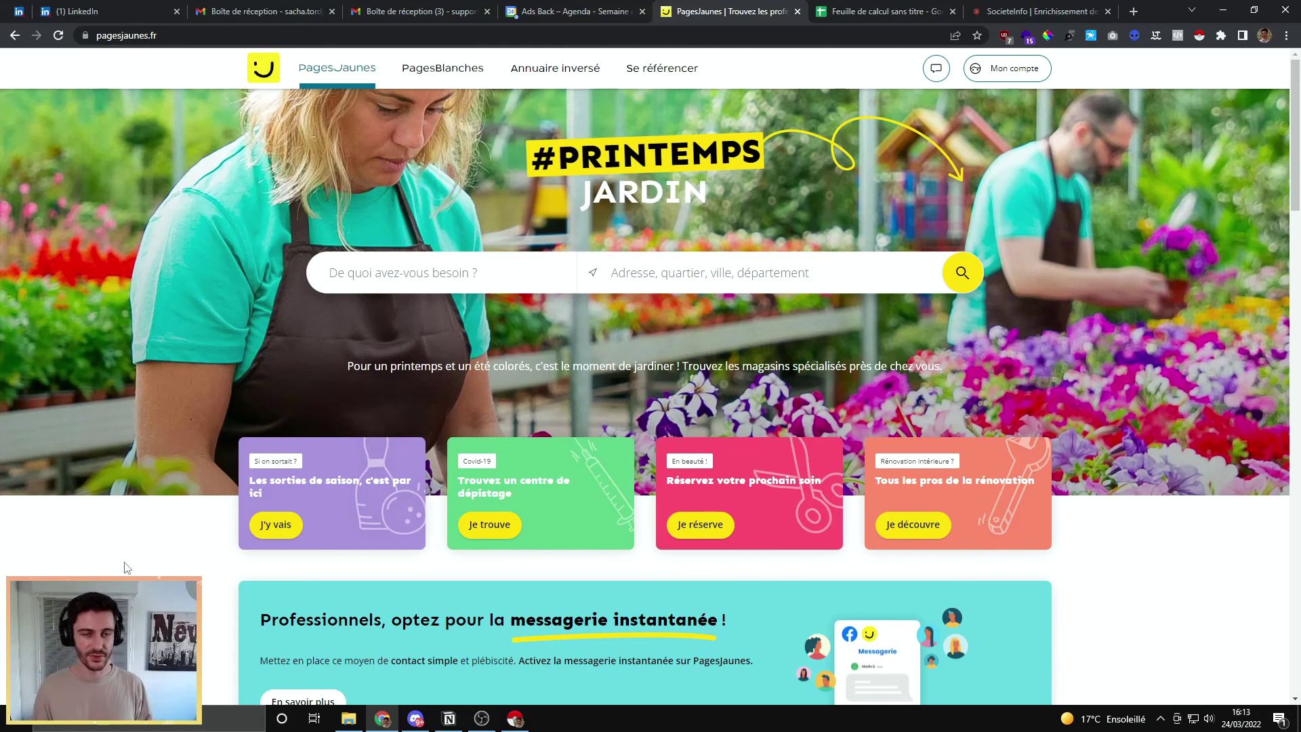
Search PagesJaunes for "agence immobiliere" in Nice (06000).
{"action": "left_click", "coordinate": [364, 274]}
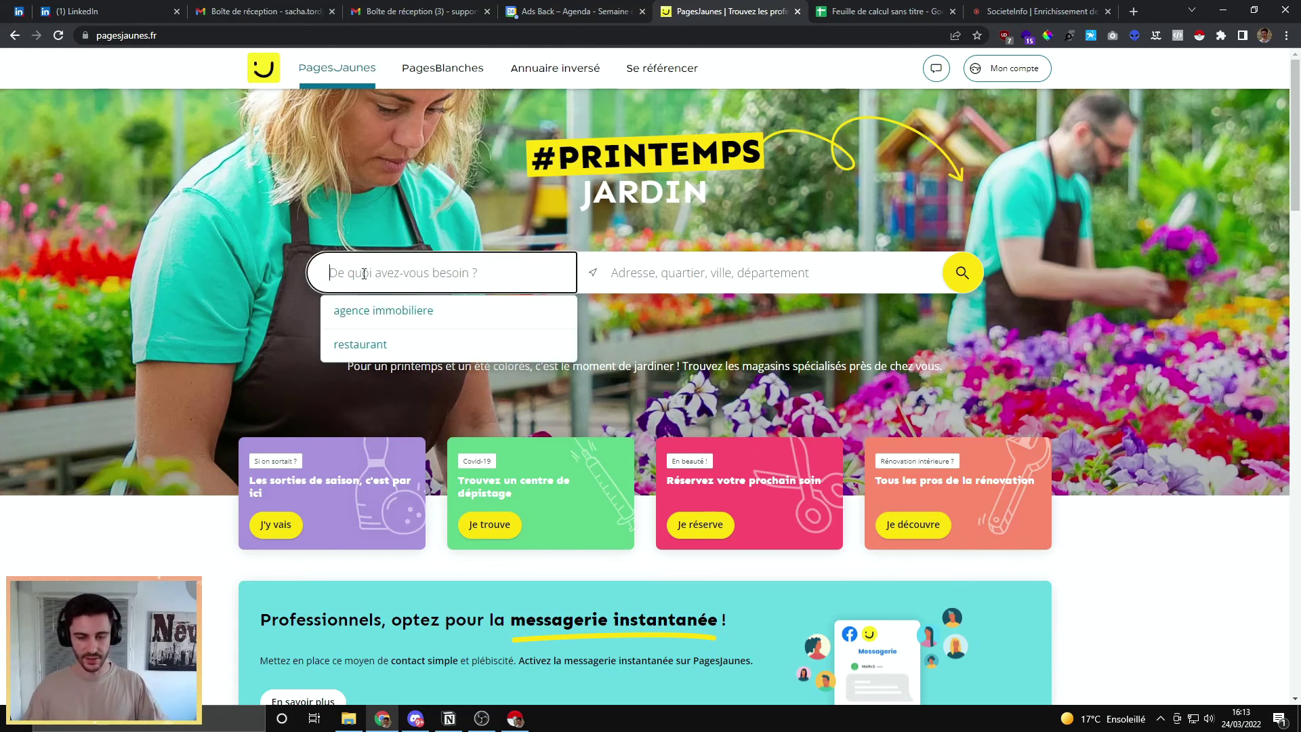
{"action": "type", "text": "agence"}
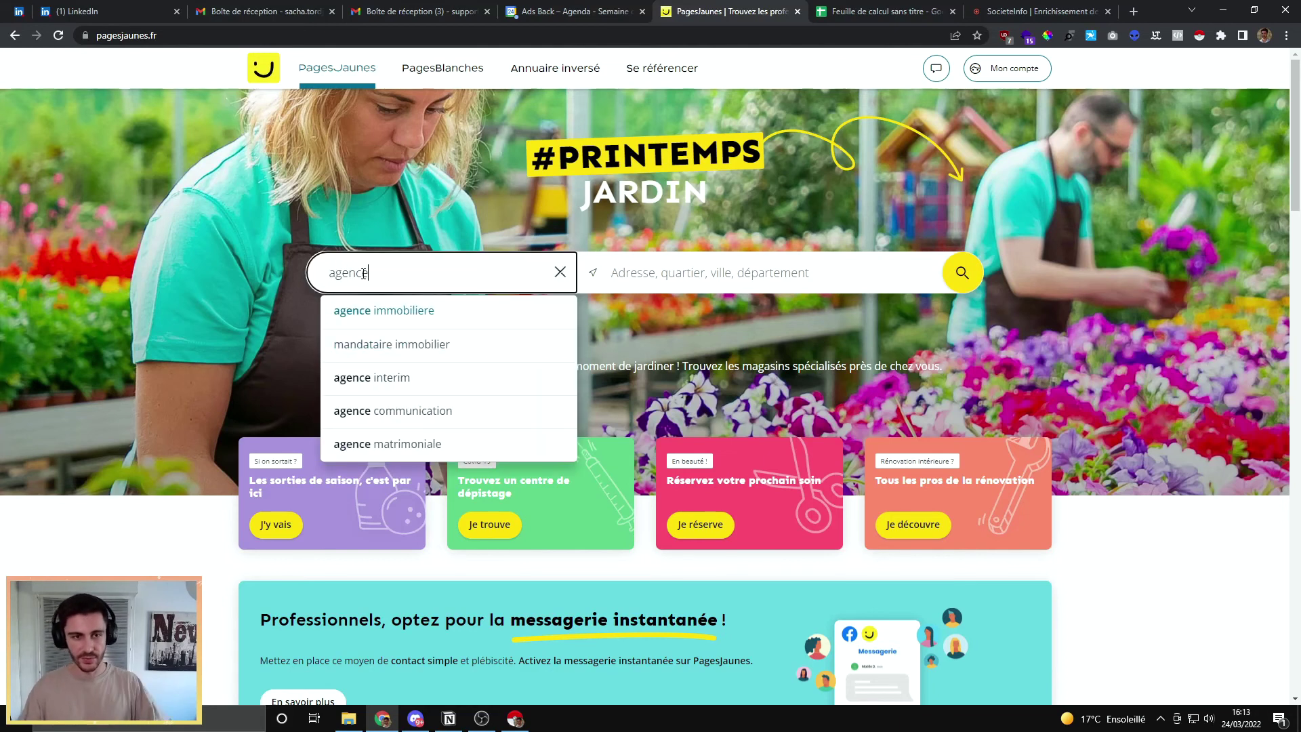
{"action": "left_click", "coordinate": [384, 310]}
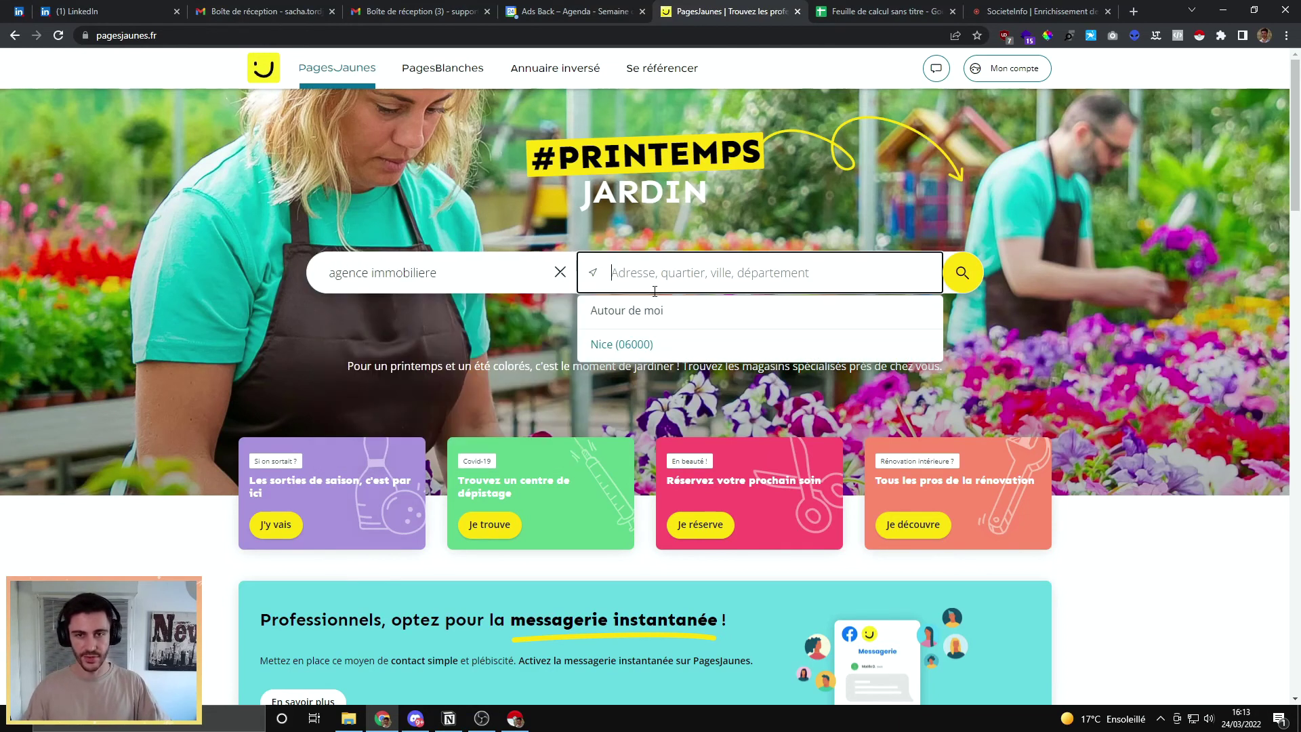
{"action": "left_click", "coordinate": [650, 344]}
{"action": "left_click", "coordinate": [962, 272]}
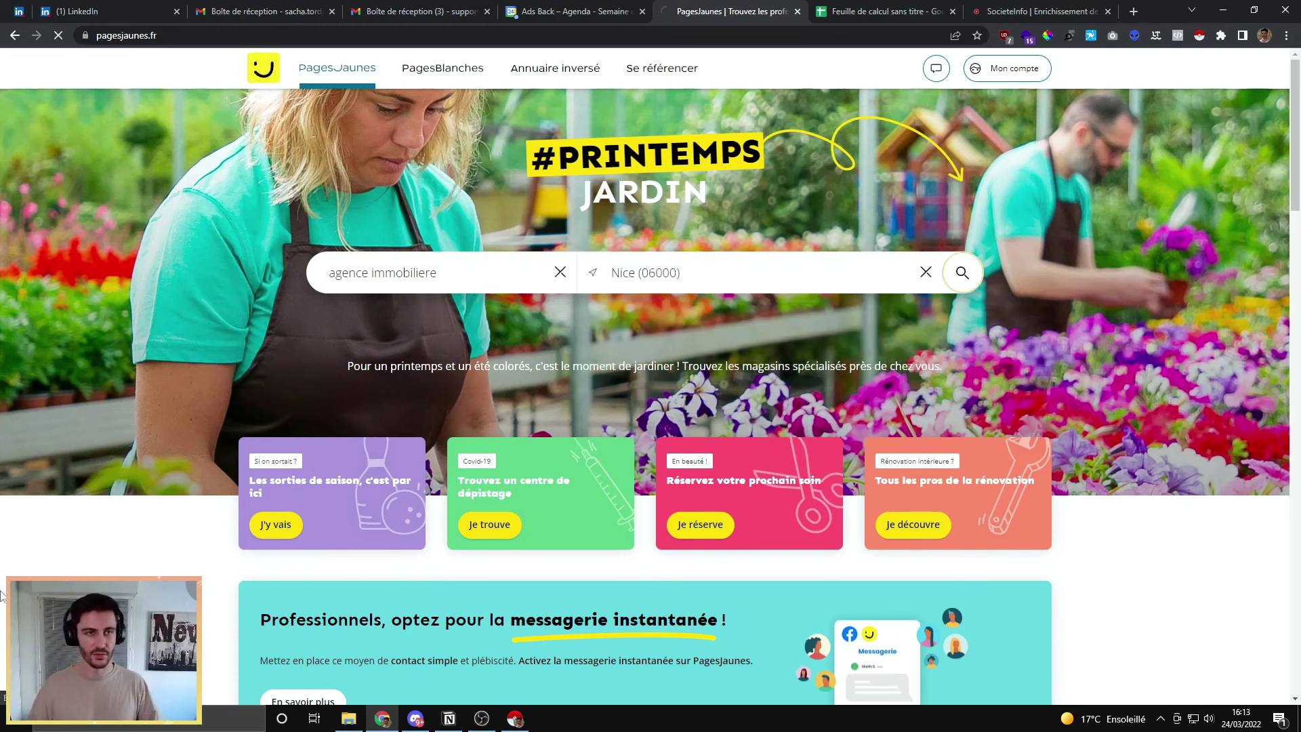